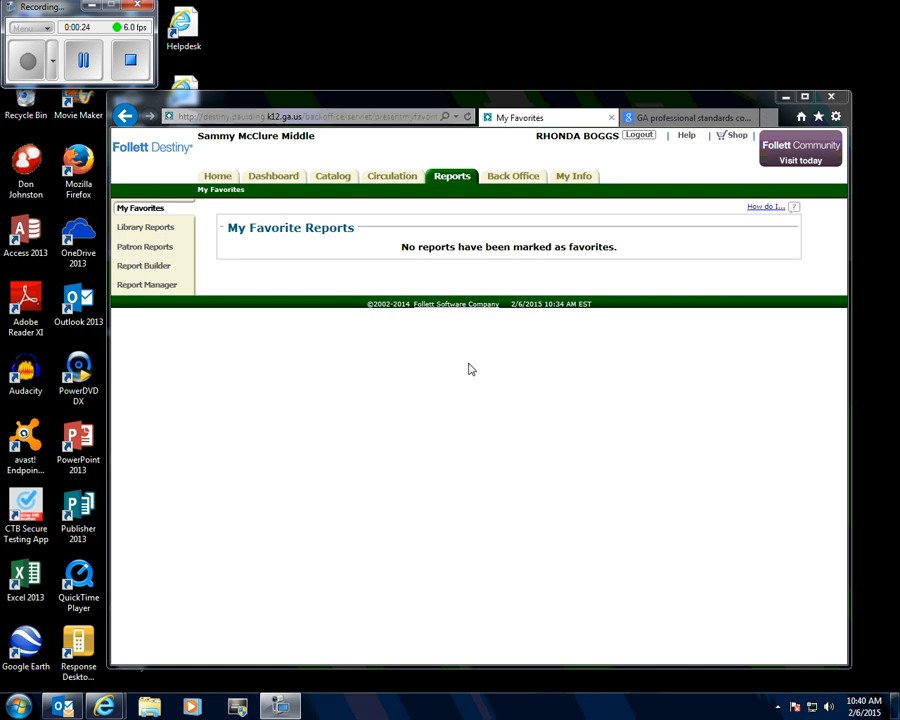
- Open the Title & Copy List report from the library reports
left_click(456, 180)
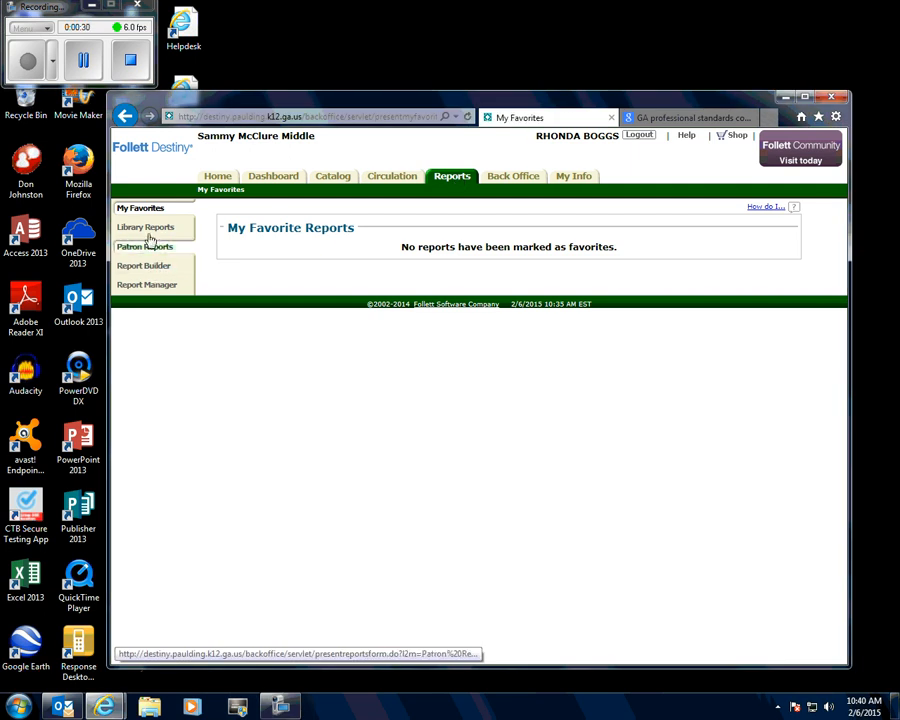
left_click(148, 229)
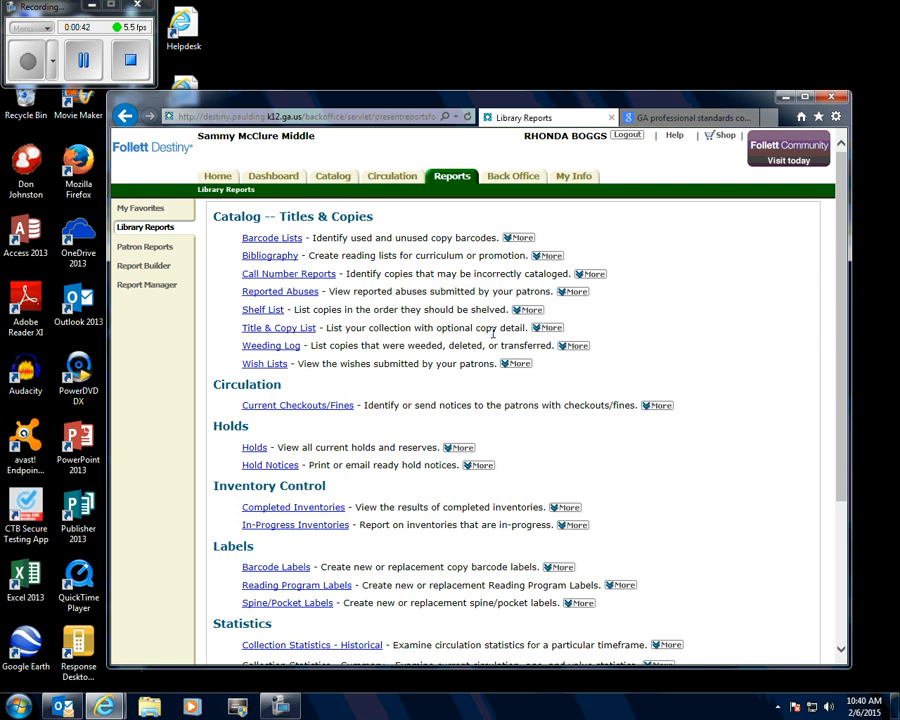
left_click(293, 329)
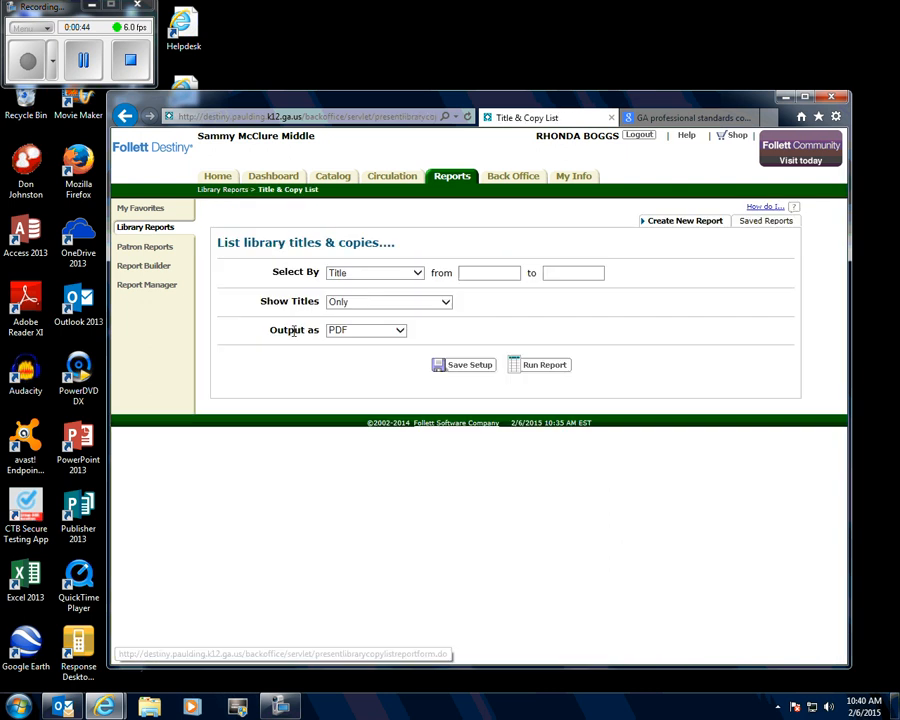
- Select the report's titles by Date Copies Added, using 1/1/2015 as the date
left_click(417, 273)
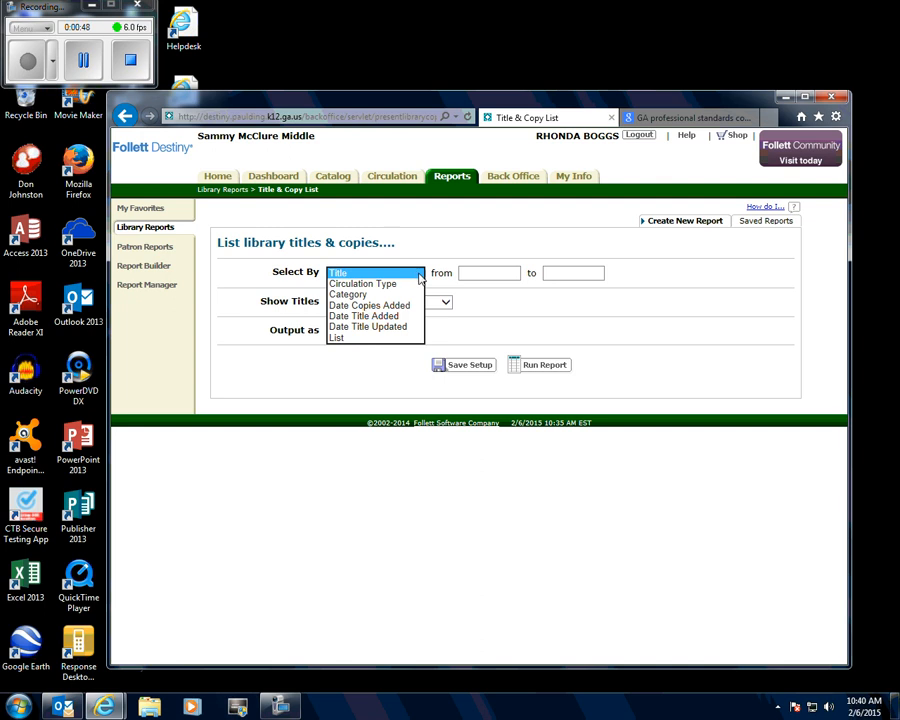
left_click(358, 309)
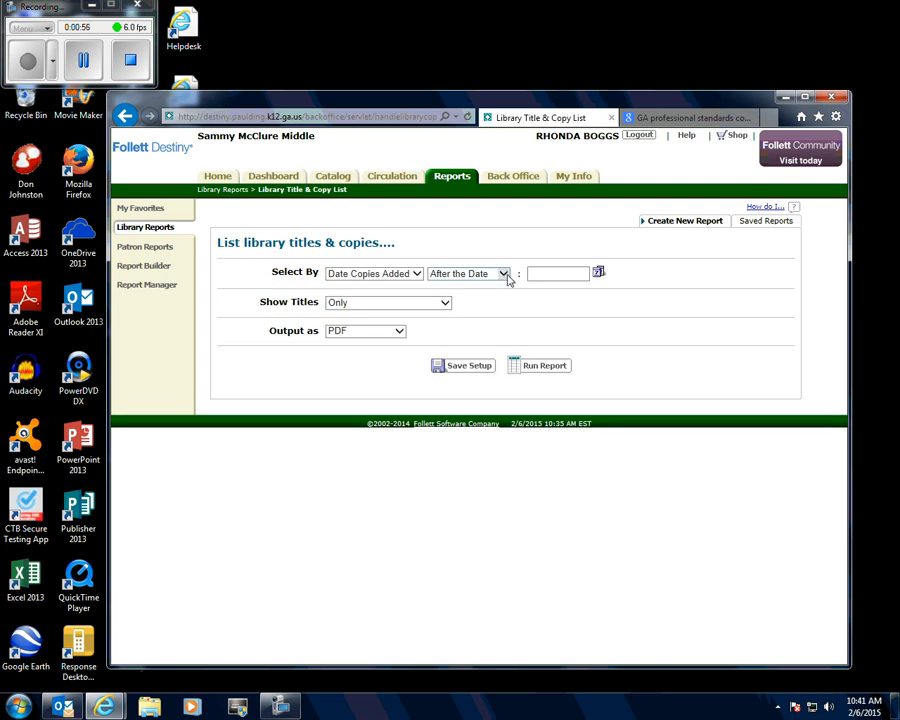
left_click(597, 274)
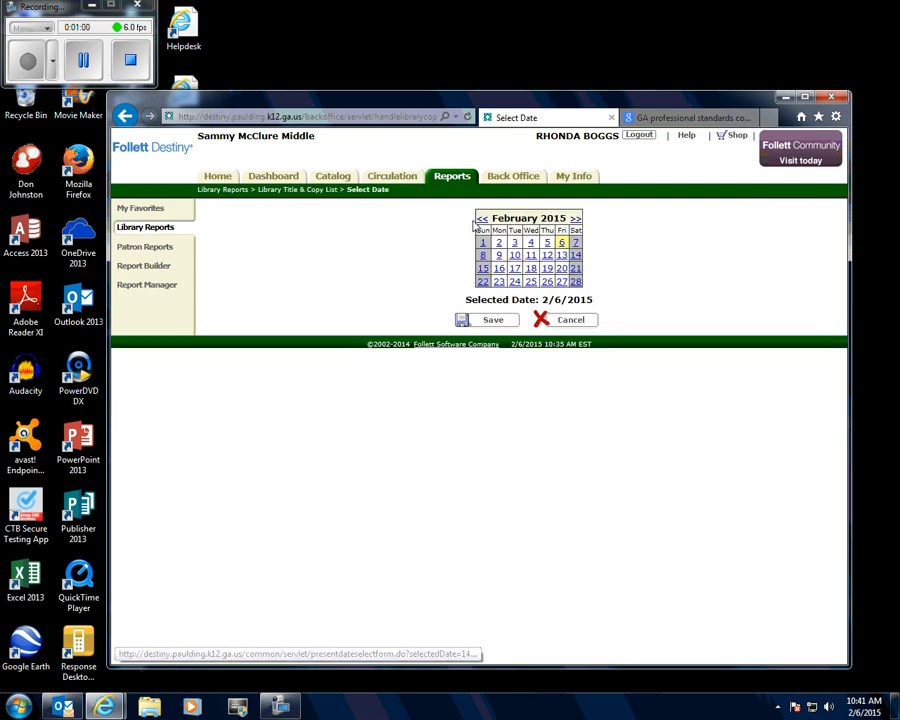
left_click(481, 222)
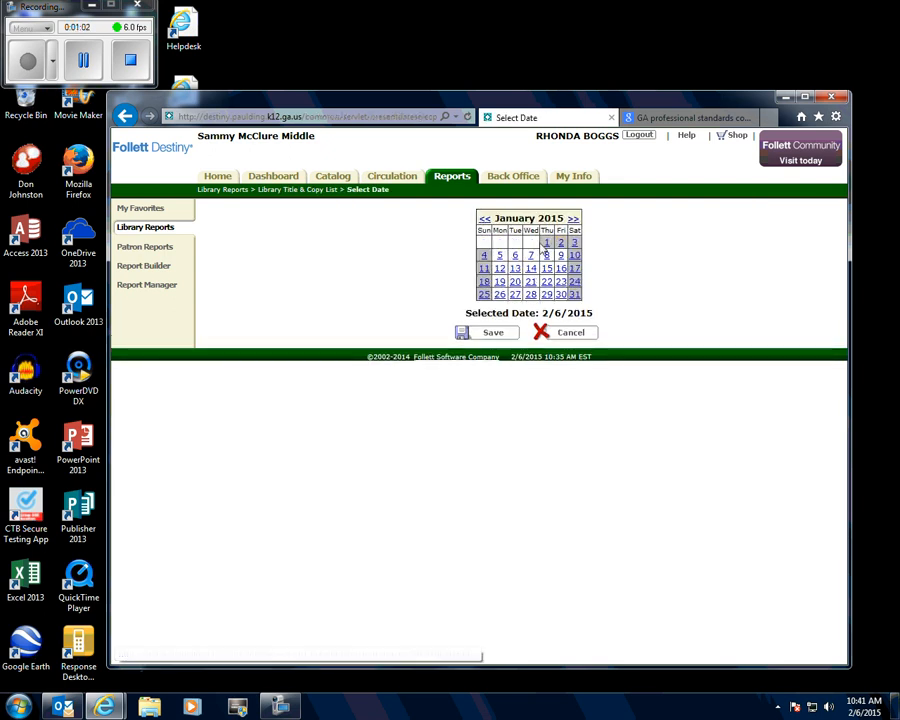
left_click(547, 243)
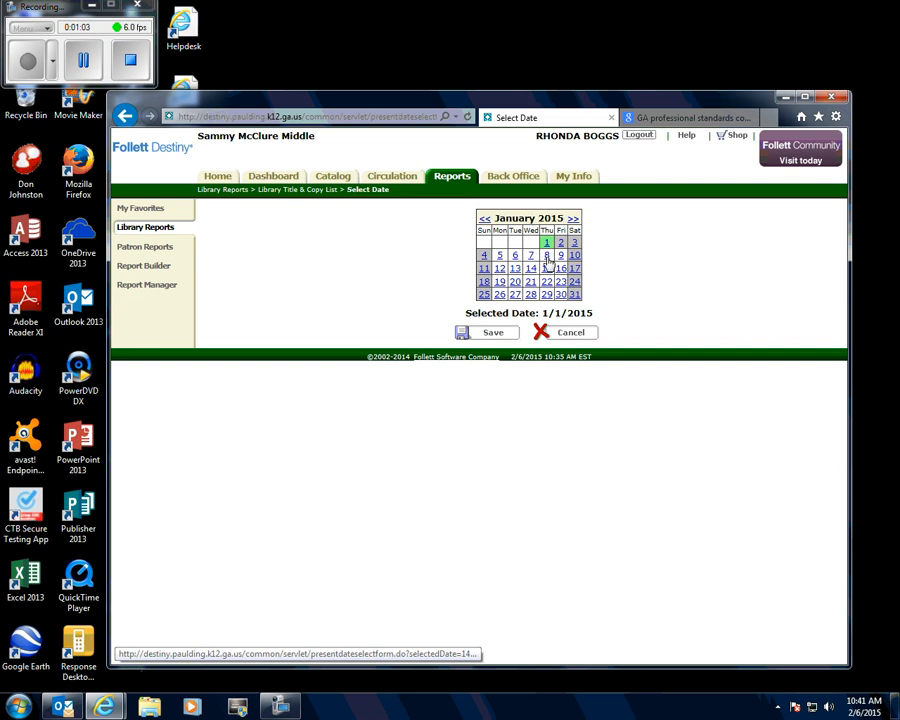
left_click(496, 335)
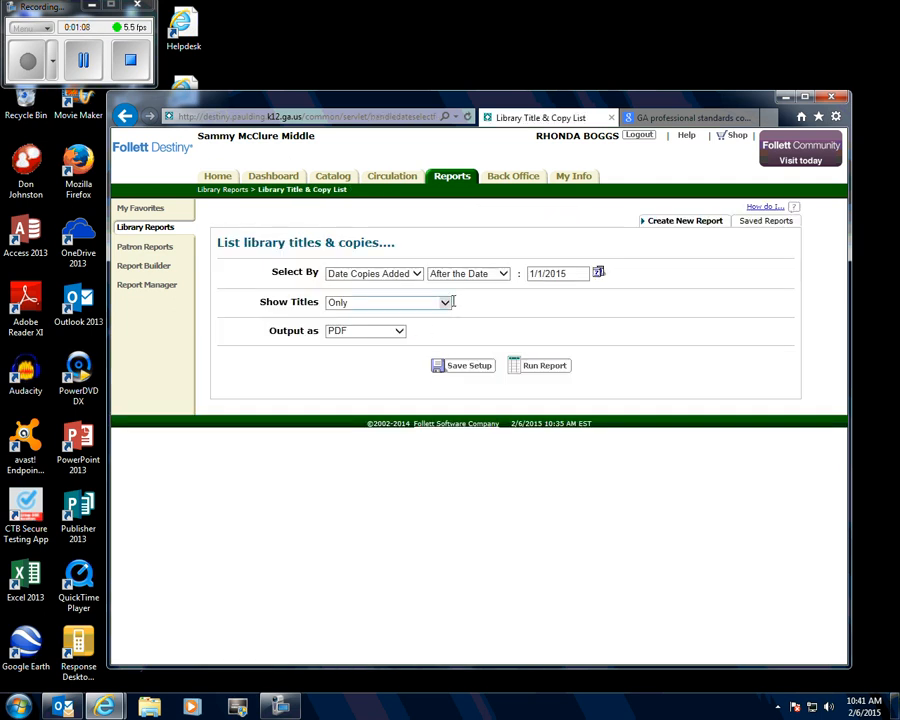
- Choose Only for the titles shown and After the Date as the date condition
left_click(444, 304)
left_click(444, 306)
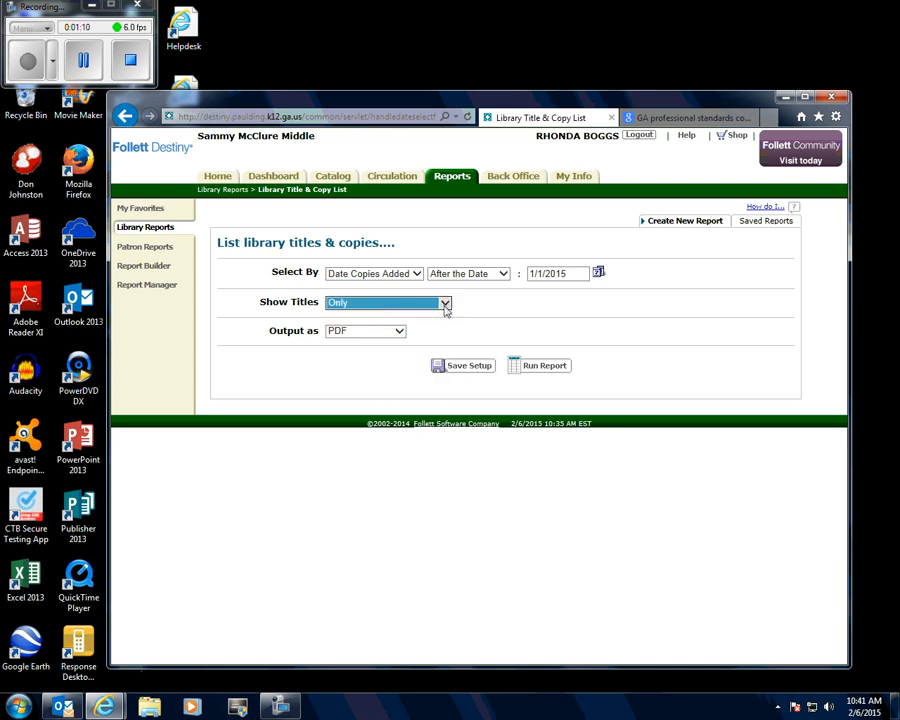
left_click(446, 306)
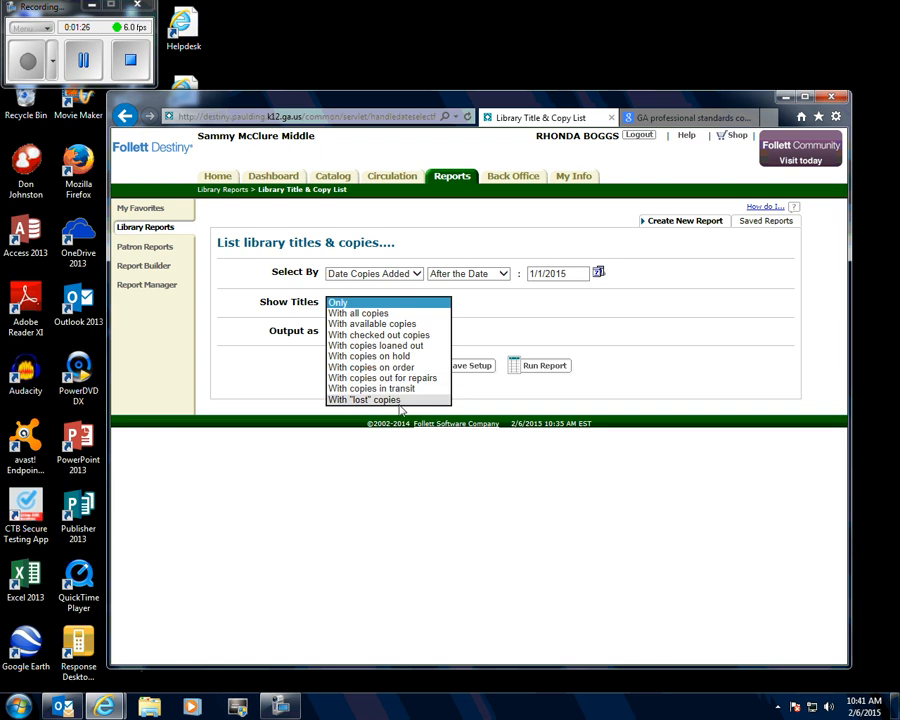
left_click(421, 303)
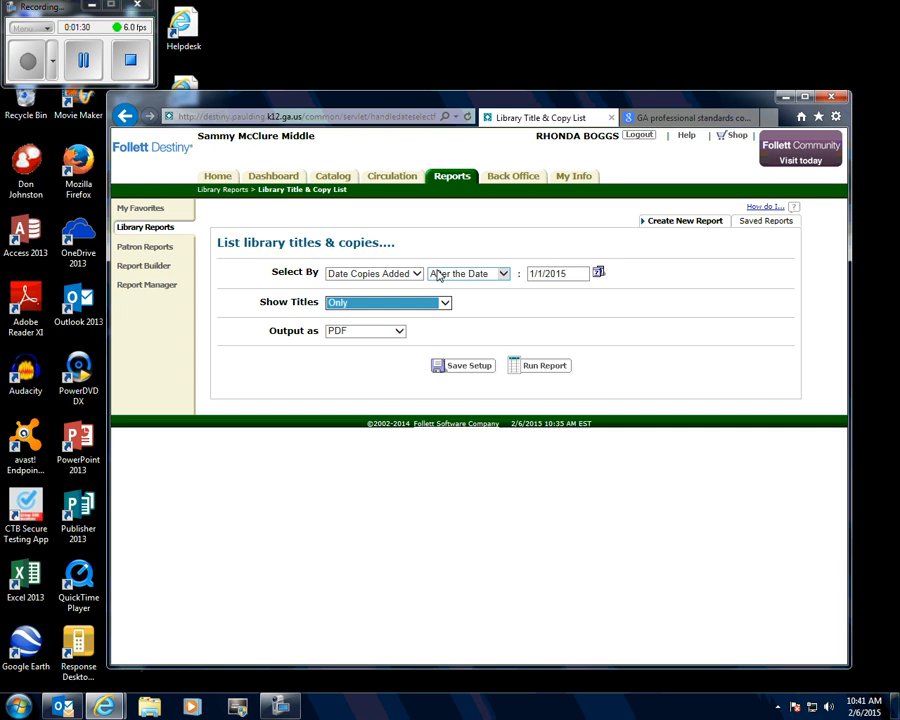
left_click(506, 279)
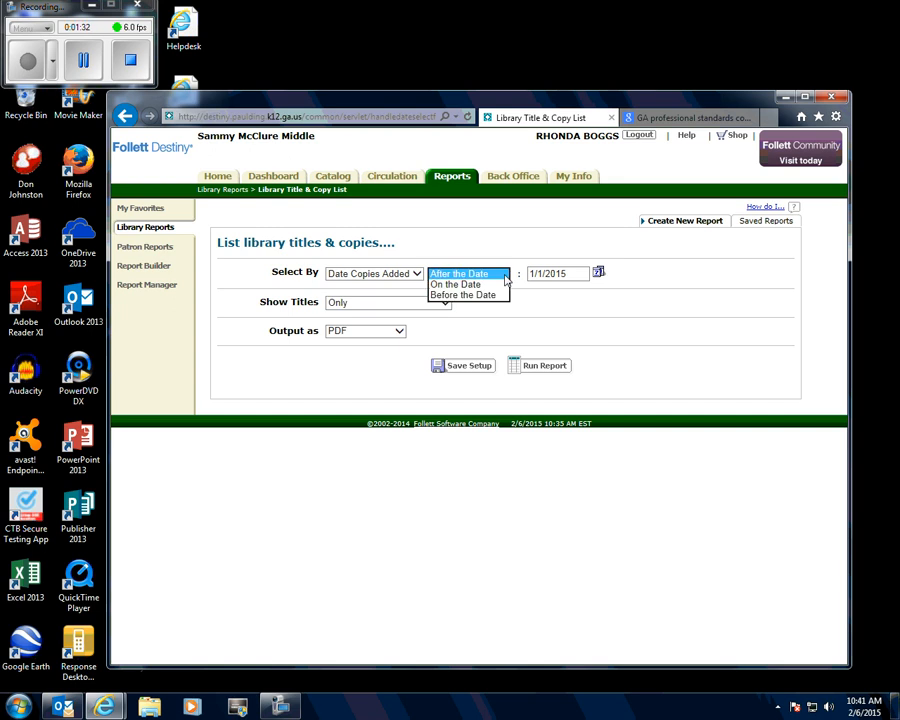
left_click(484, 275)
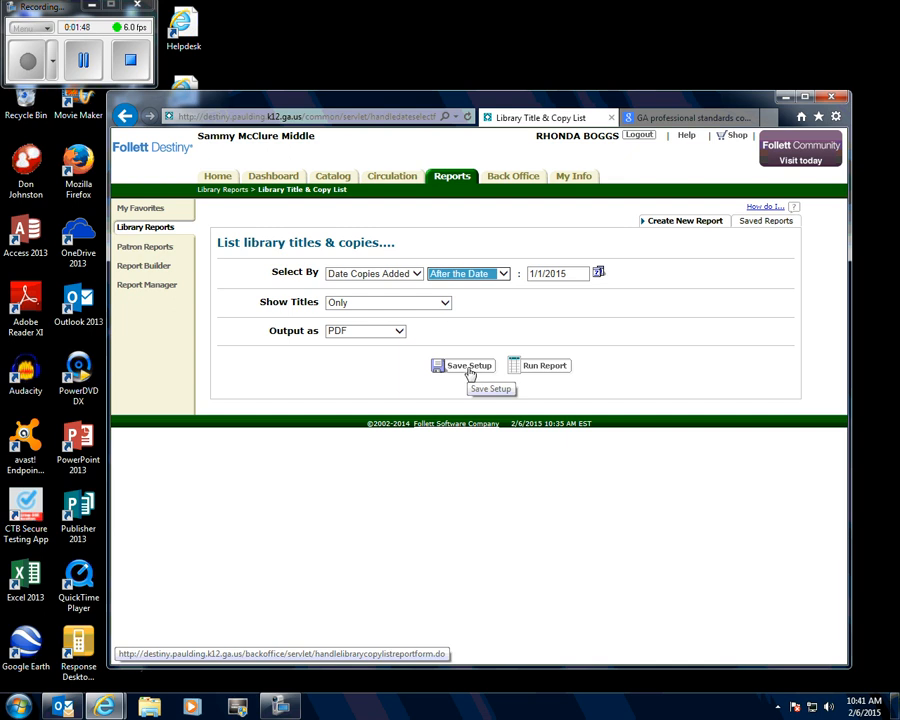
- Run the Title & Copy List report, refresh the job list and open the newest Library Title & Copy List result
left_click(545, 367)
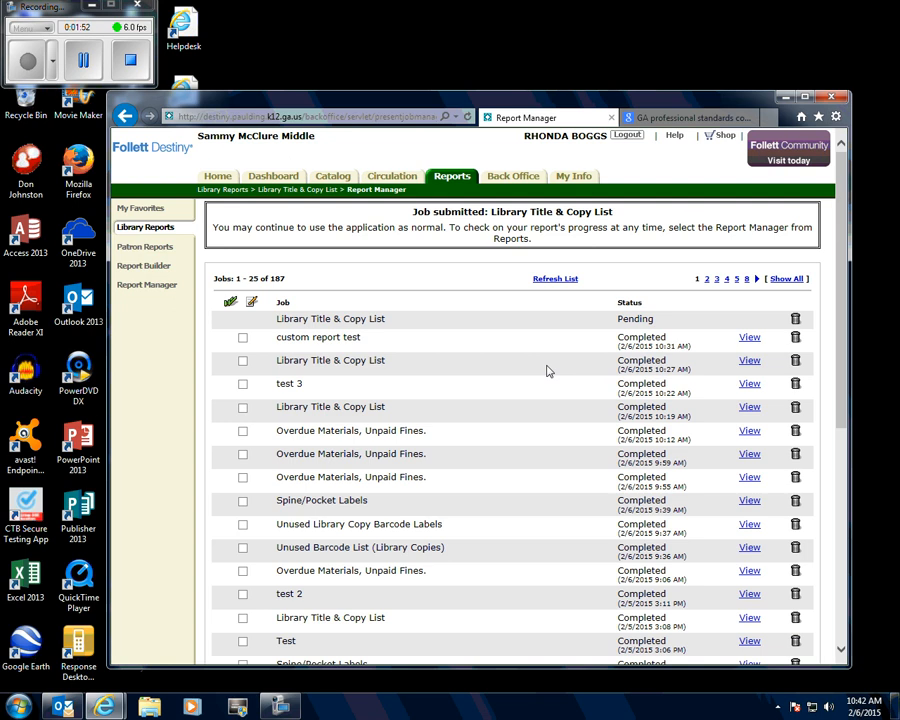
left_click(550, 283)
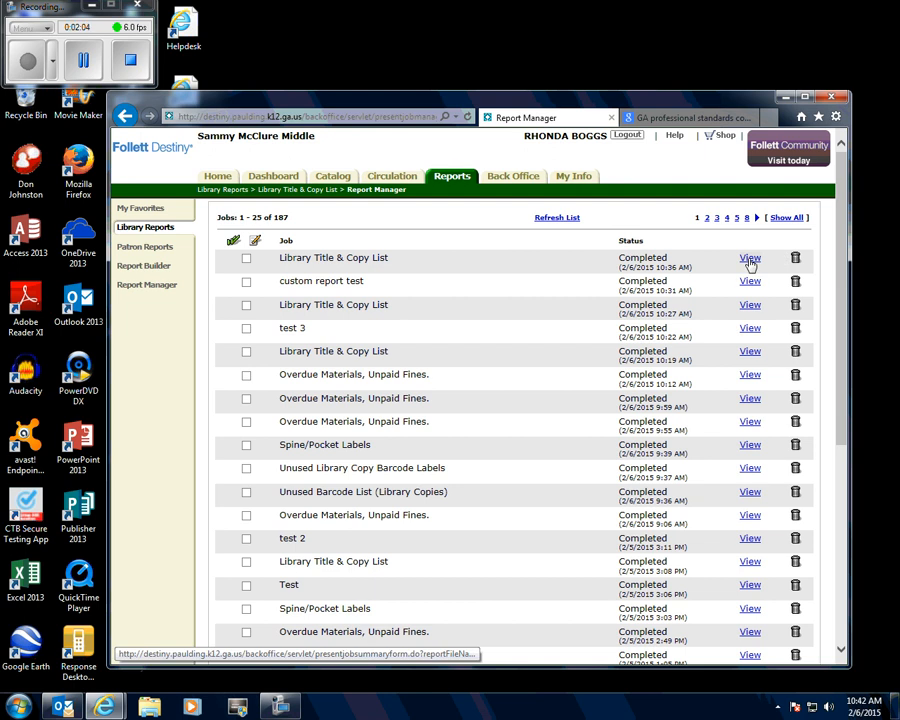
left_click(750, 259)
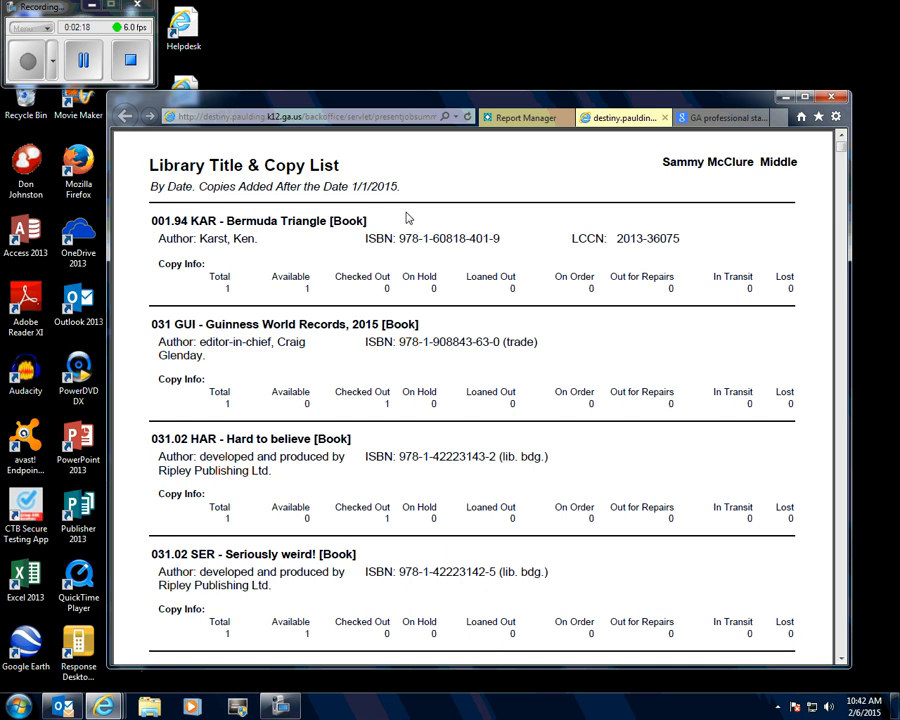
- Look through the titles and copy information in the generated Library Title & Copy List, and close the report
scroll(407, 218, "down", 1)
scroll(407, 218, "down", 2)
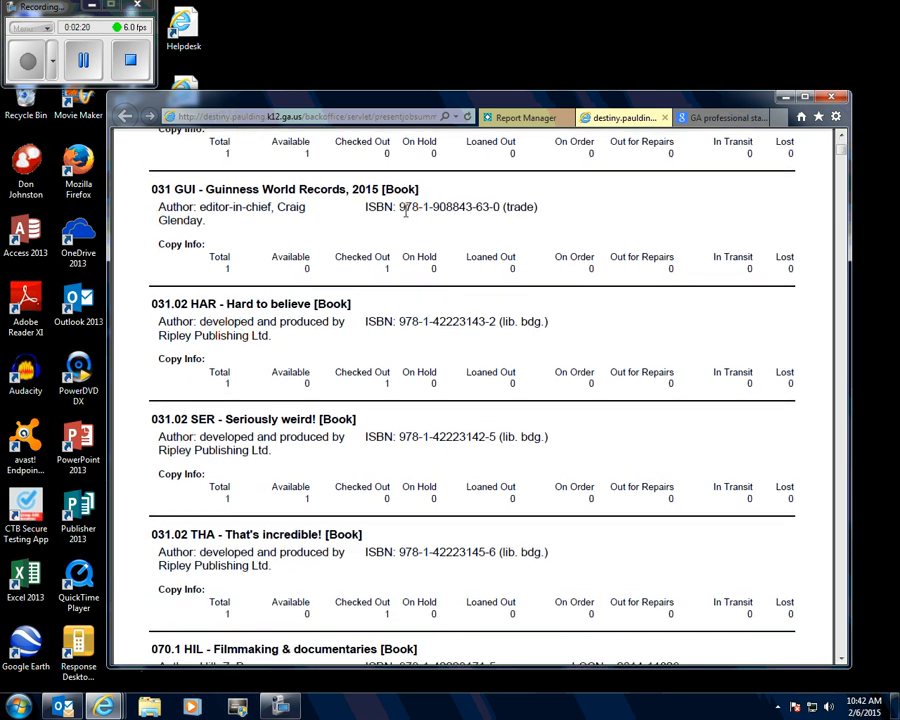
scroll(406, 210, "down", 2)
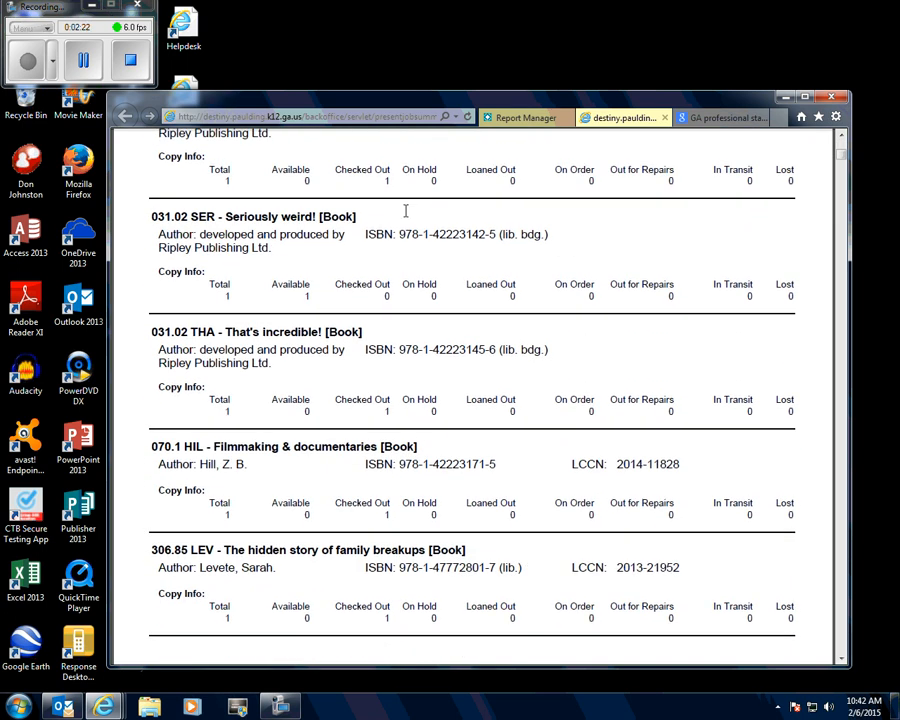
scroll(406, 210, "down", 3)
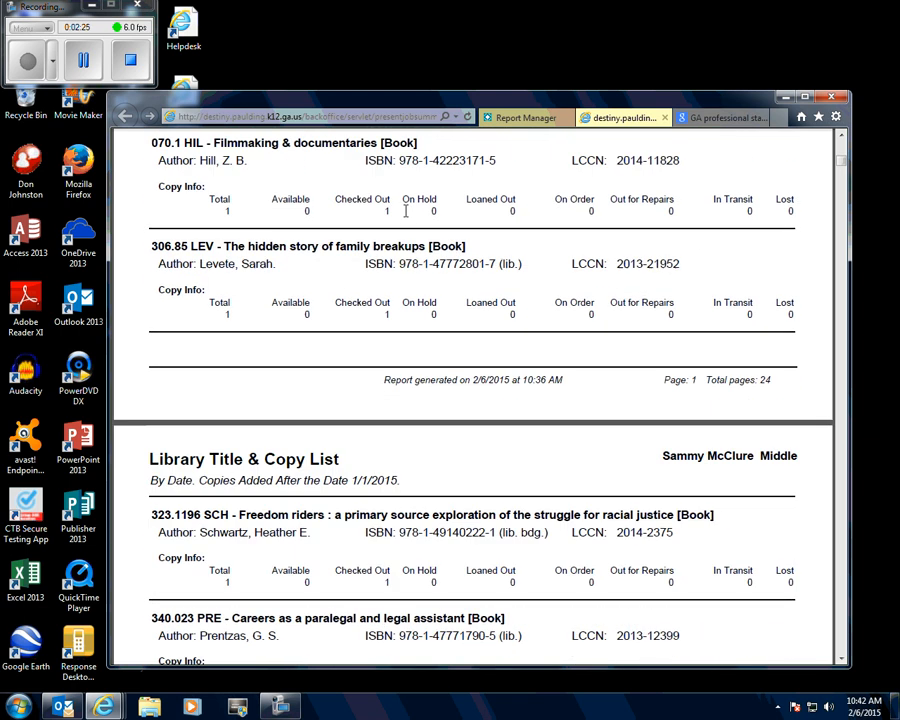
scroll(406, 210, "down", 3)
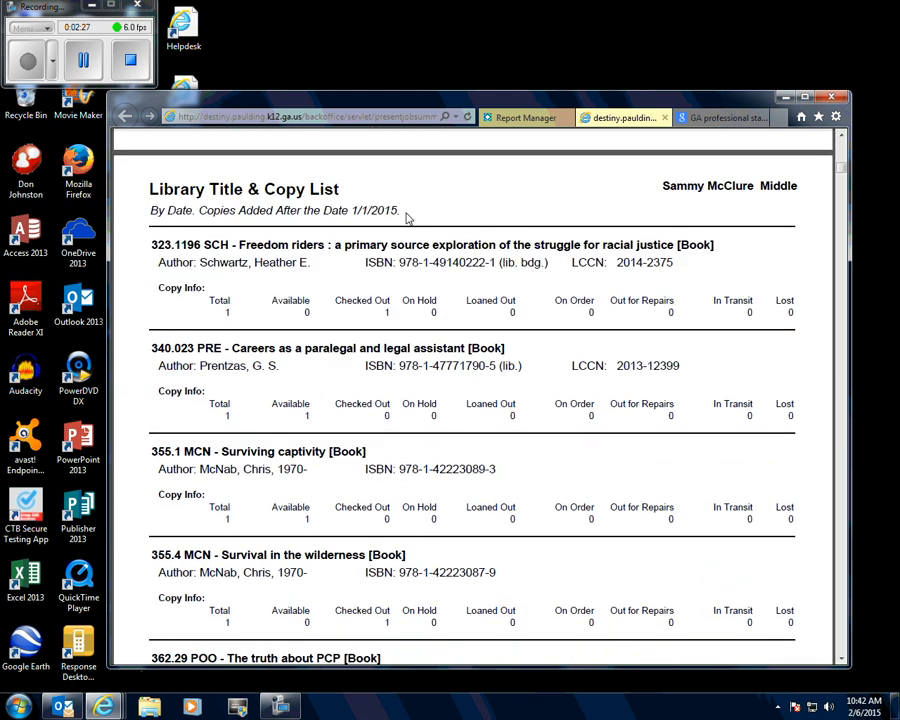
scroll(406, 218, "down", 3)
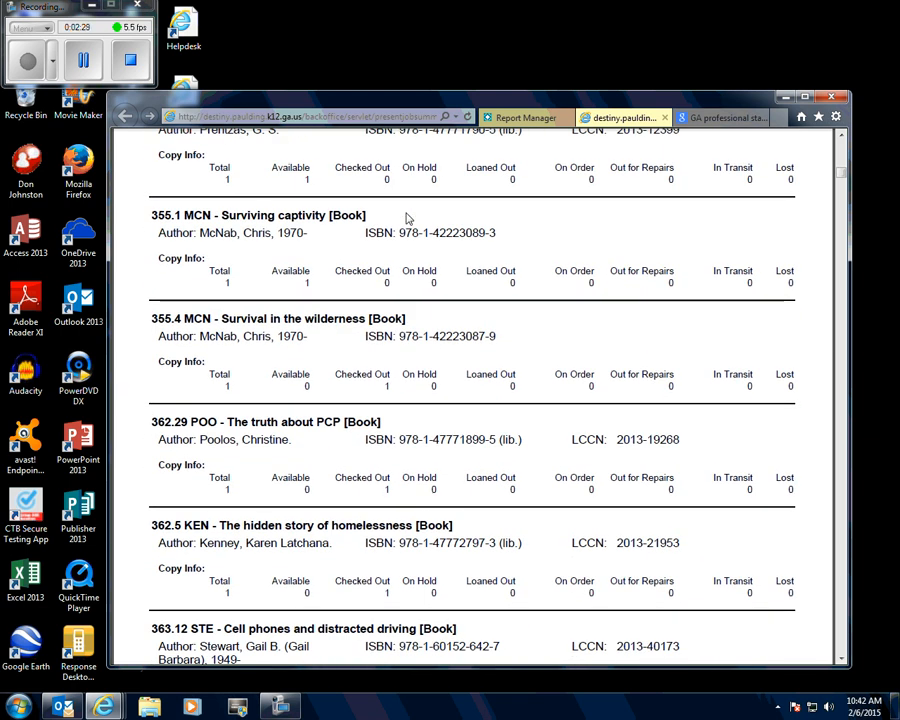
scroll(405, 212, "down", 1)
scroll(405, 212, "up", 5)
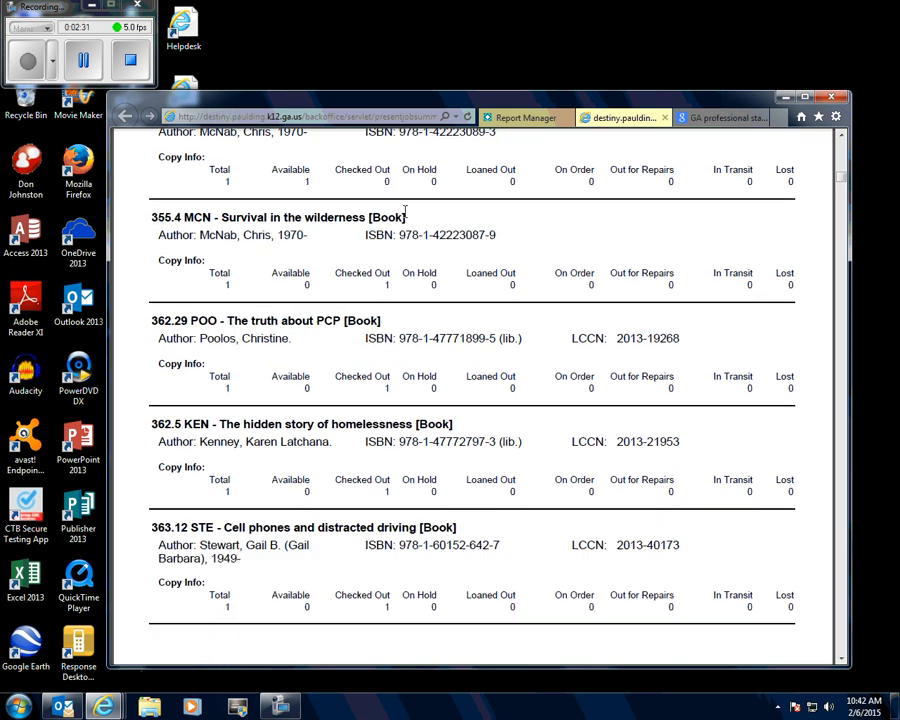
scroll(404, 200, "up", 4)
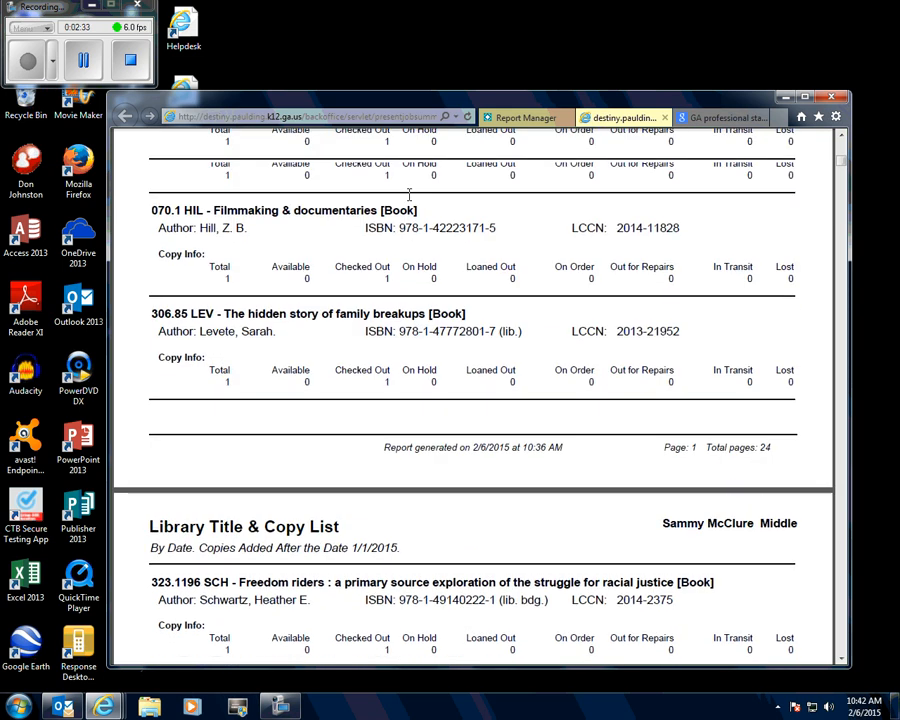
left_click(664, 119)
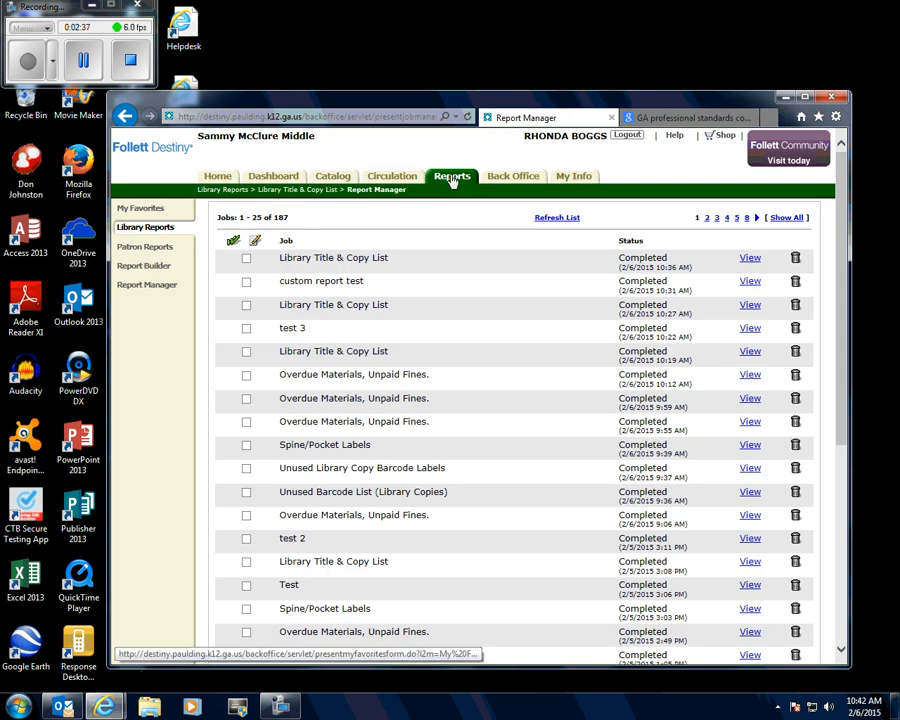
- Start a new custom report in Report Builder
left_click(450, 178)
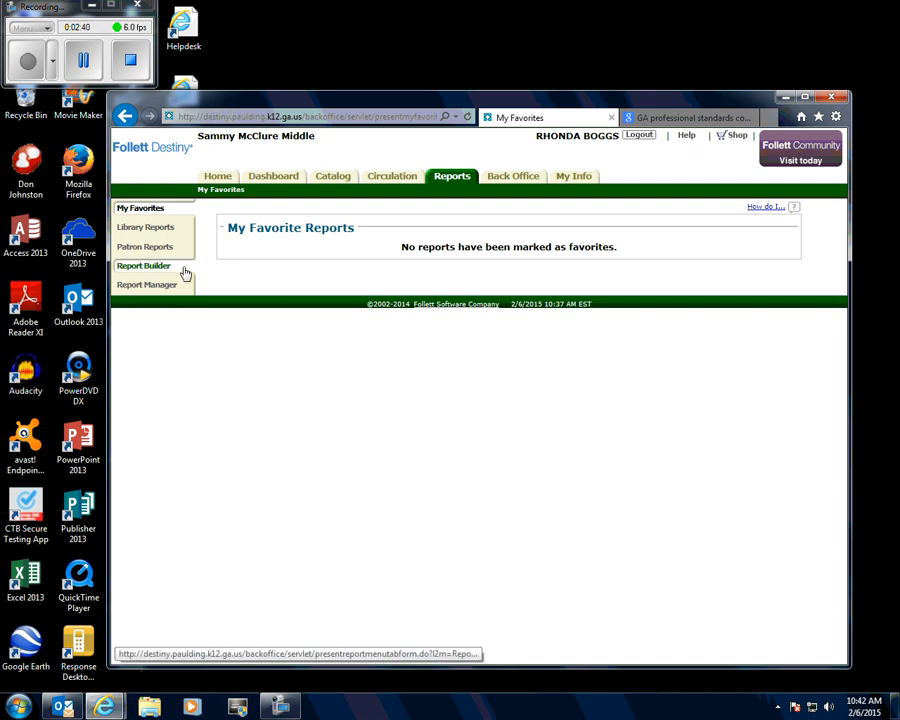
left_click(450, 186)
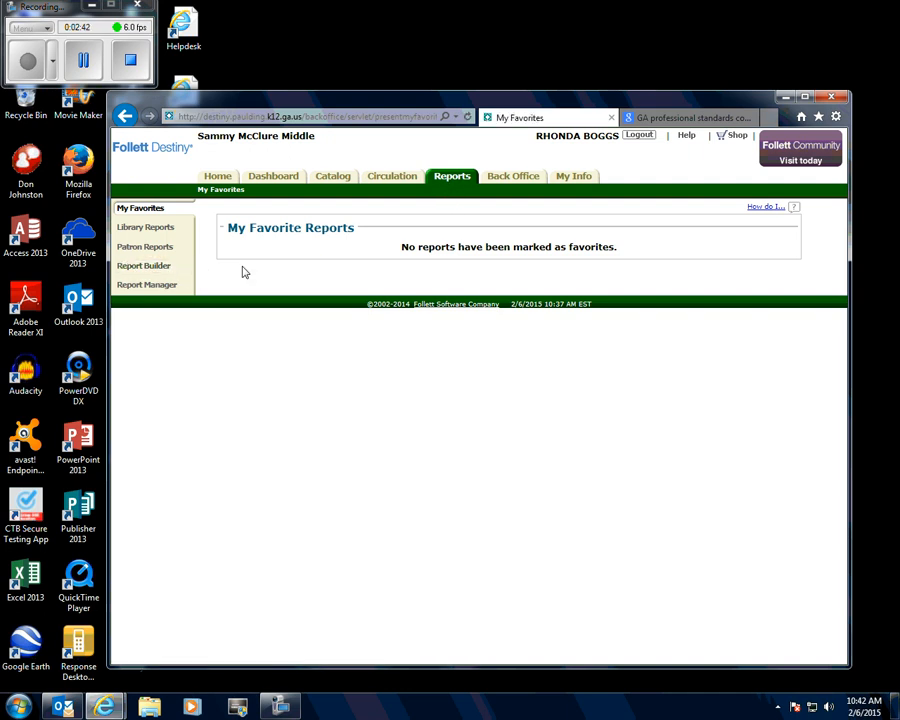
left_click(145, 266)
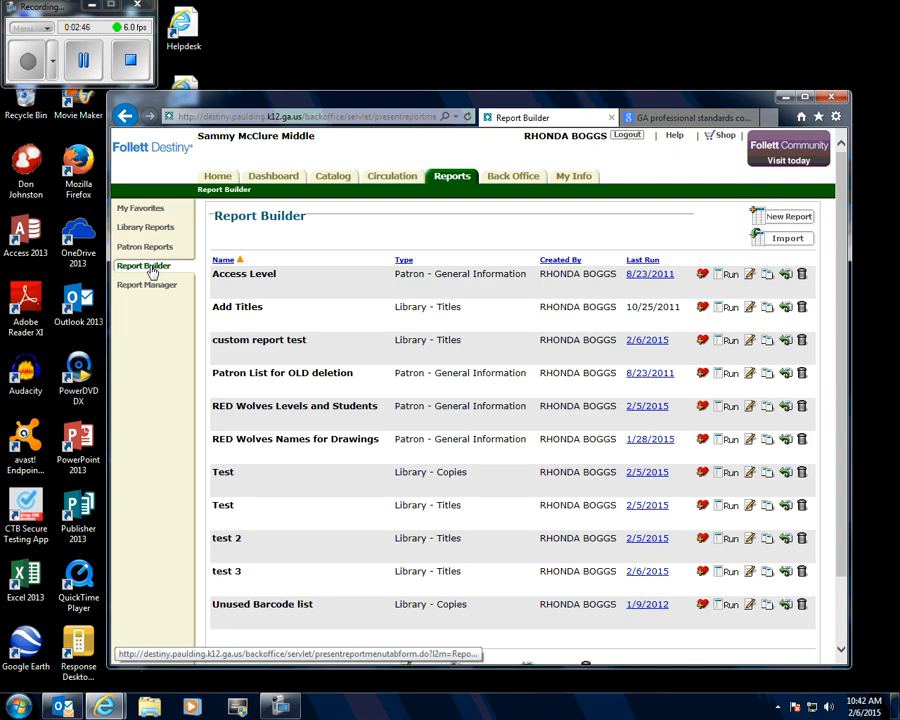
left_click(782, 222)
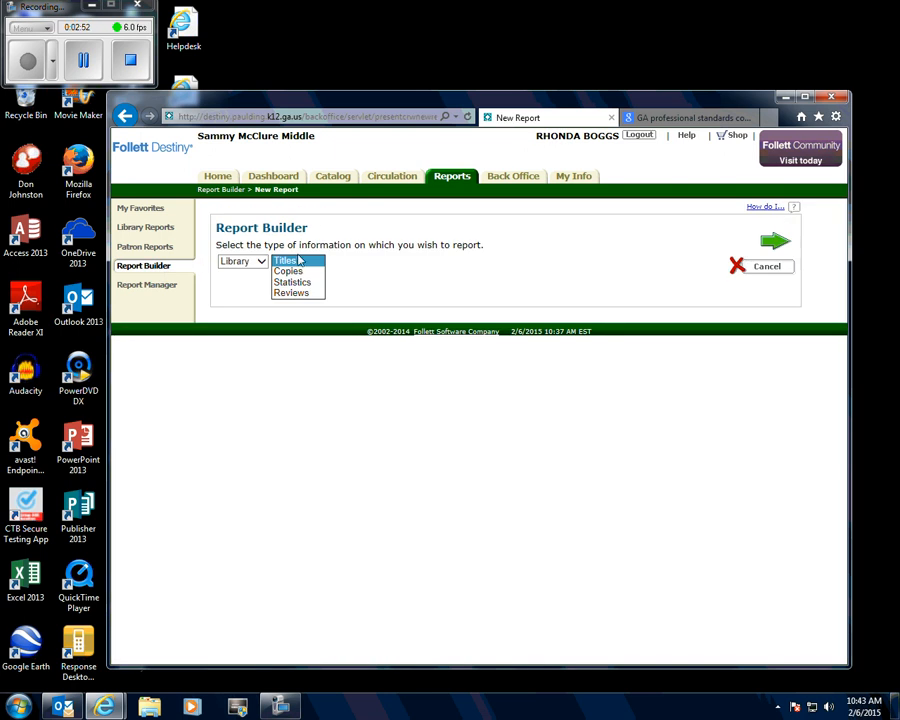
- Choose Library and Titles as the type of information to report on, and continue to the report steps
left_click(262, 262)
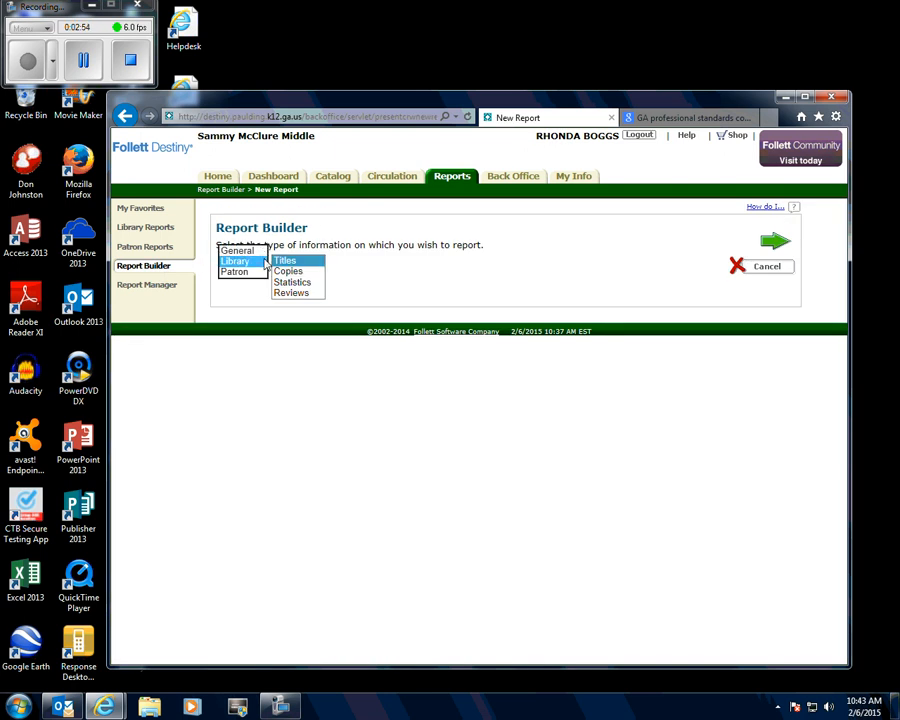
left_click(258, 264)
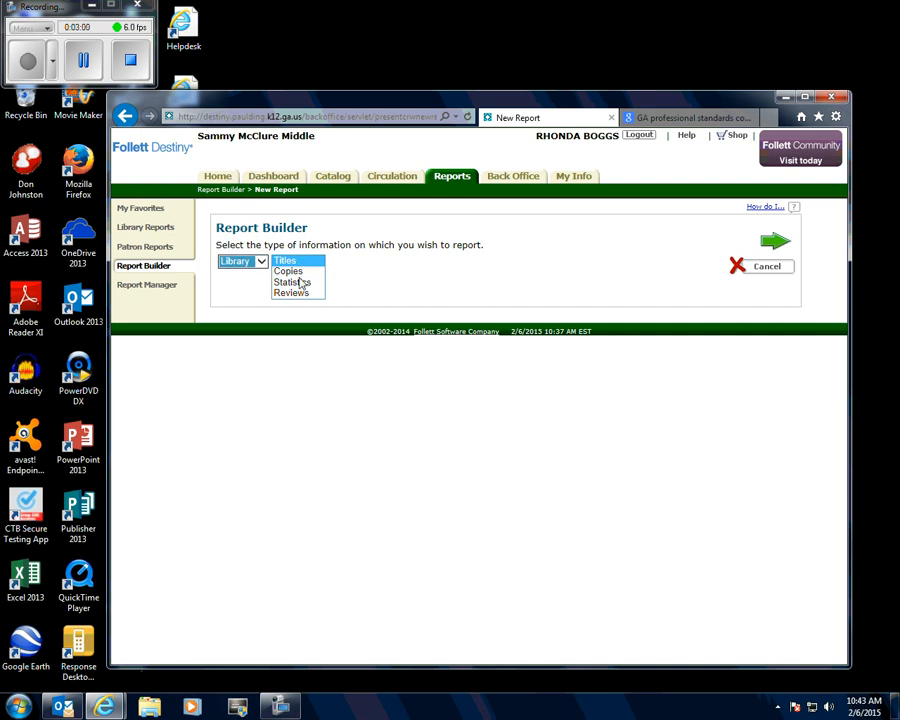
left_click(306, 264)
left_click(306, 264)
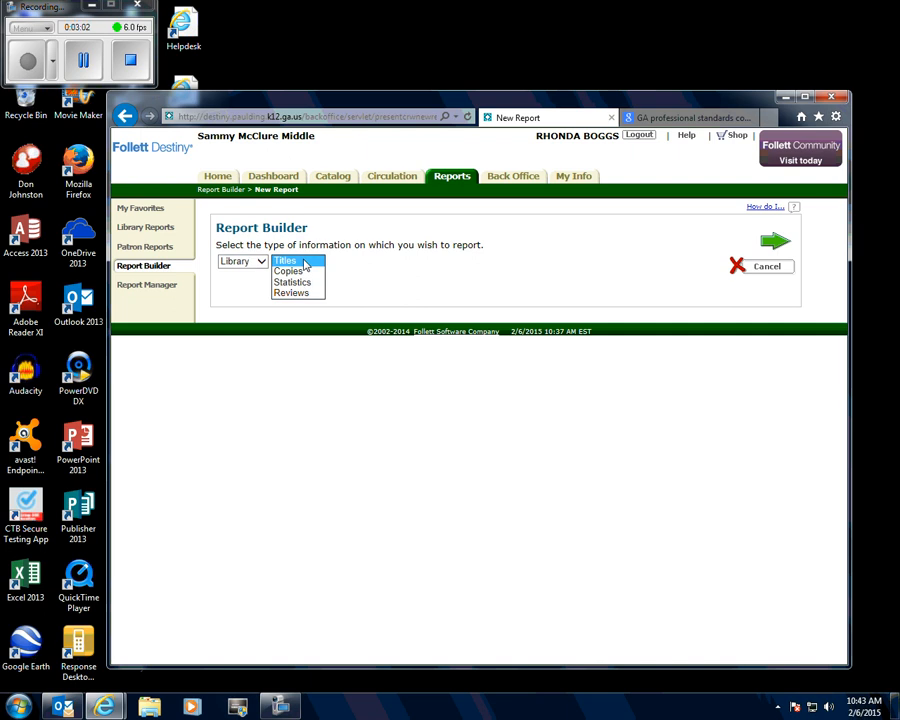
left_click(776, 244)
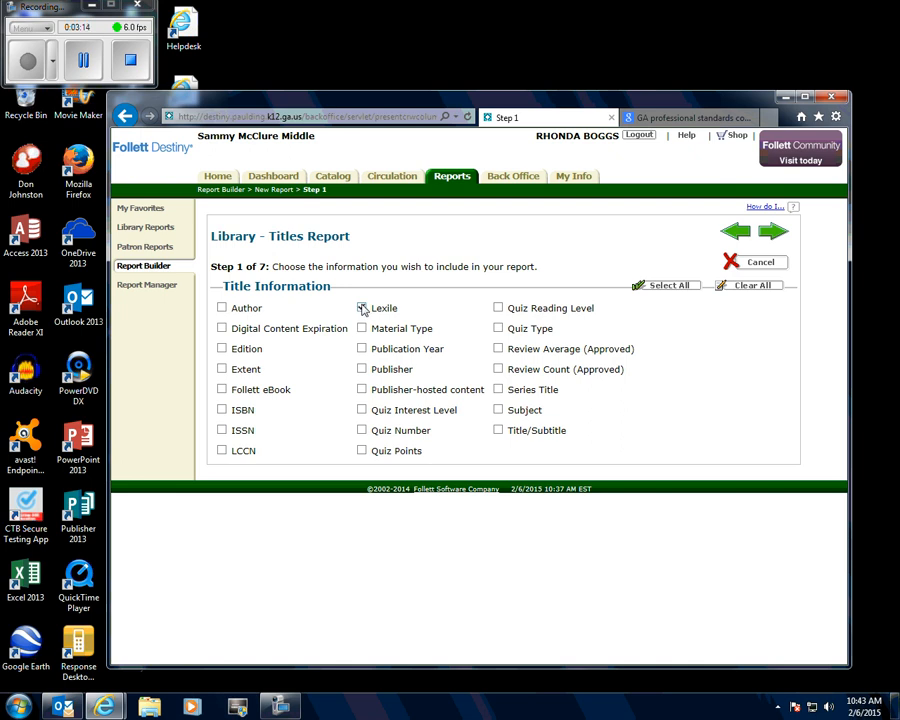
- Include the Lexile and Title/Subtitle information in the report and continue to the grouping step
left_click(363, 309)
left_click(498, 431)
left_click(222, 308)
left_click(774, 235)
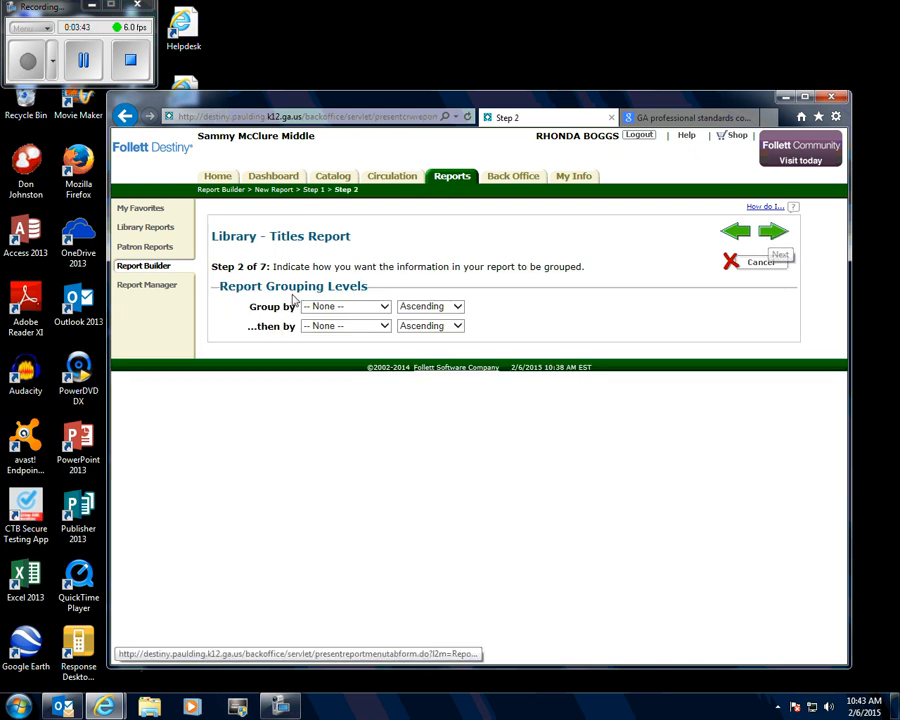
- Group the report by Lexile and then by Title/Subtitle, both in ascending order, and continue to the column order step
left_click(384, 307)
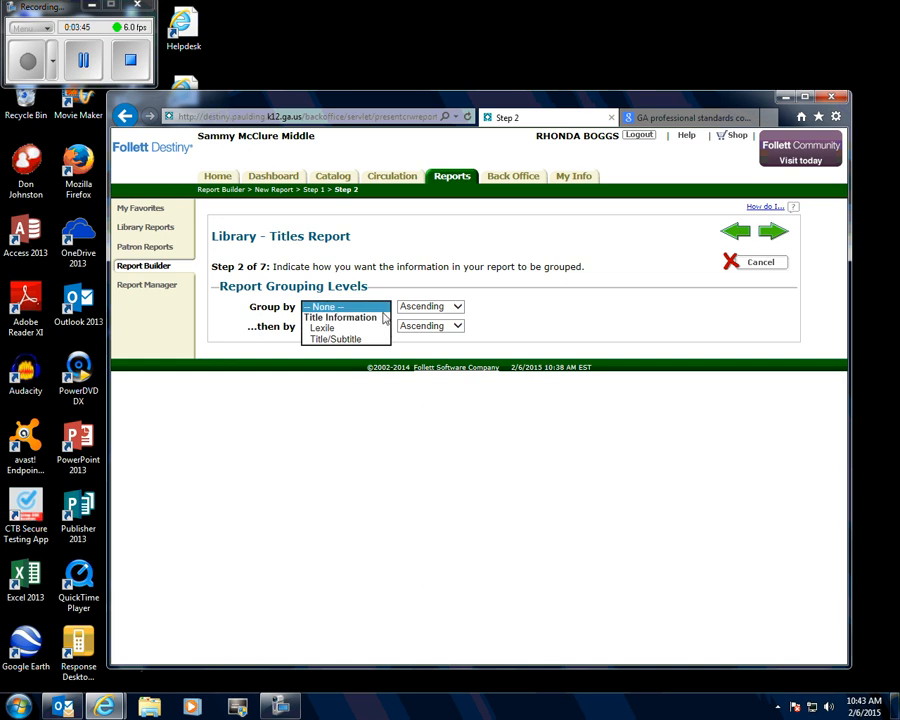
left_click(340, 329)
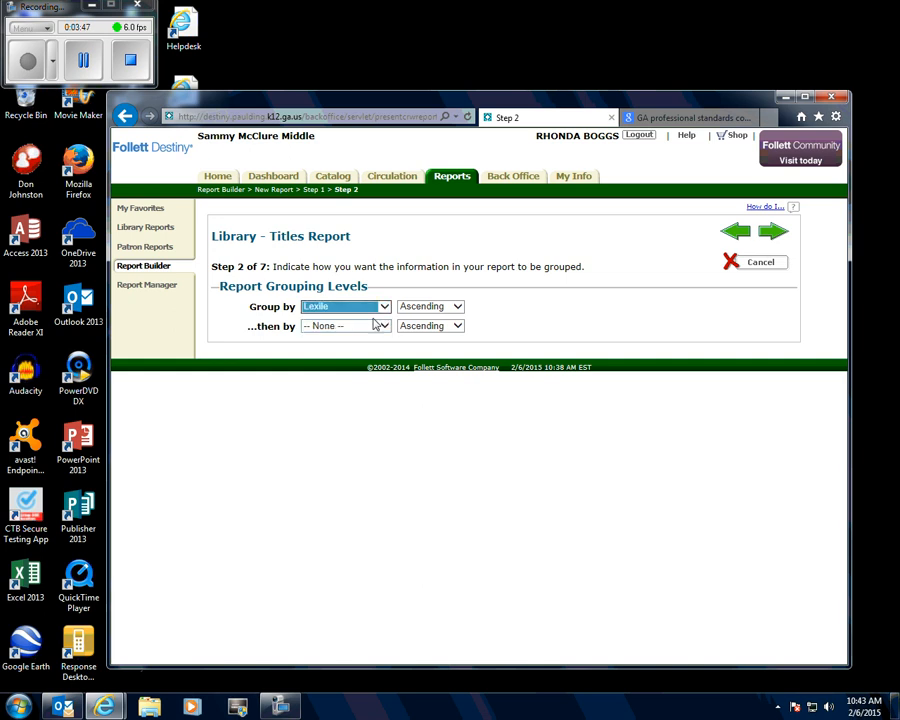
left_click(384, 326)
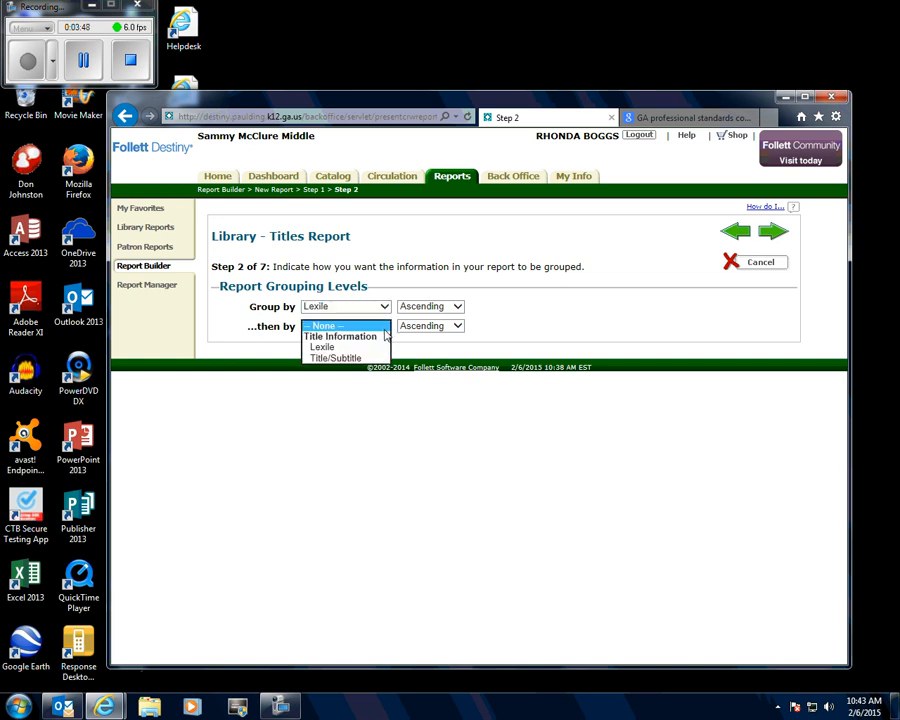
left_click(370, 357)
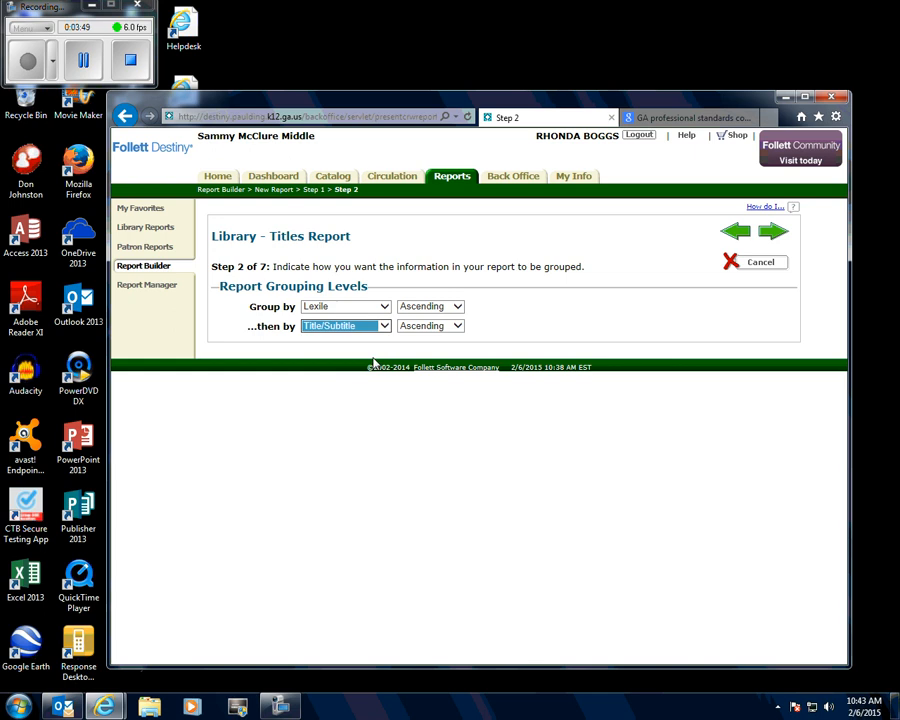
left_click(457, 307)
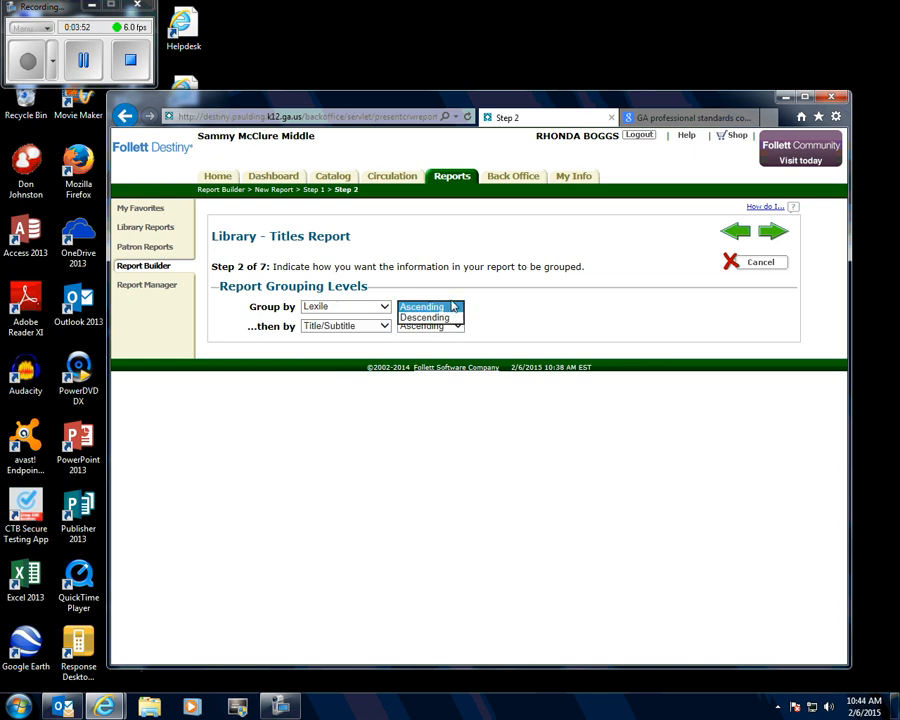
left_click(456, 308)
left_click(518, 307)
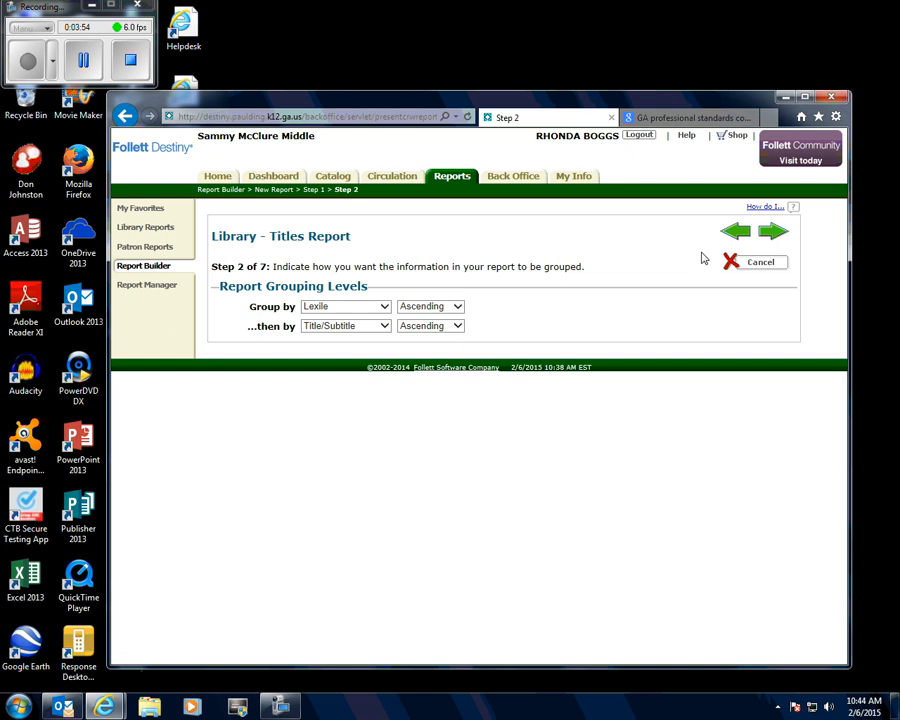
left_click(775, 234)
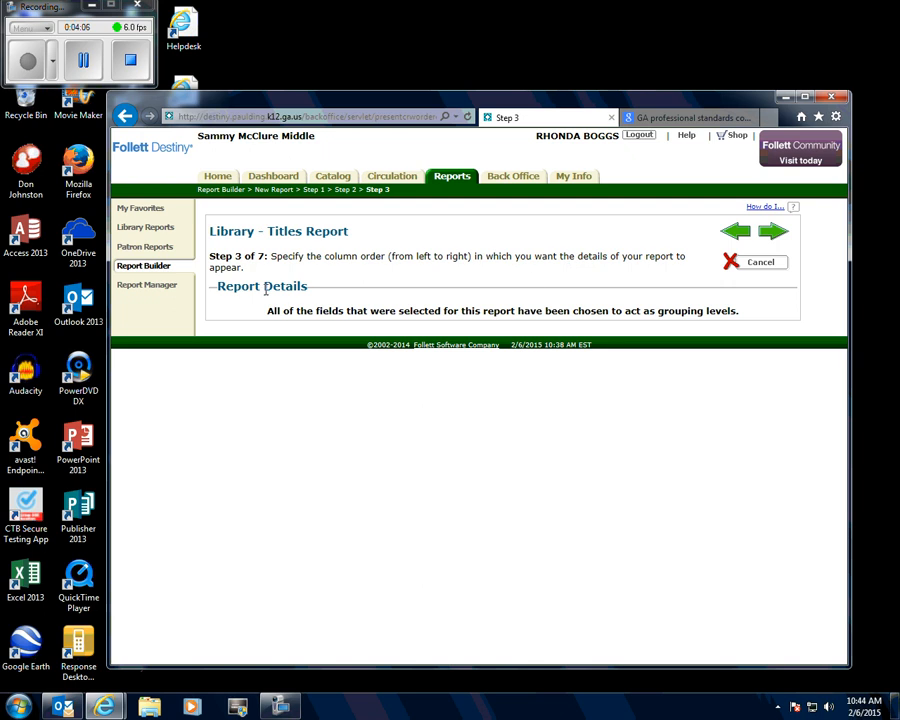
- Continue through the column order, sorting and summary steps to the report limiters without selecting any summary options
left_click(783, 234)
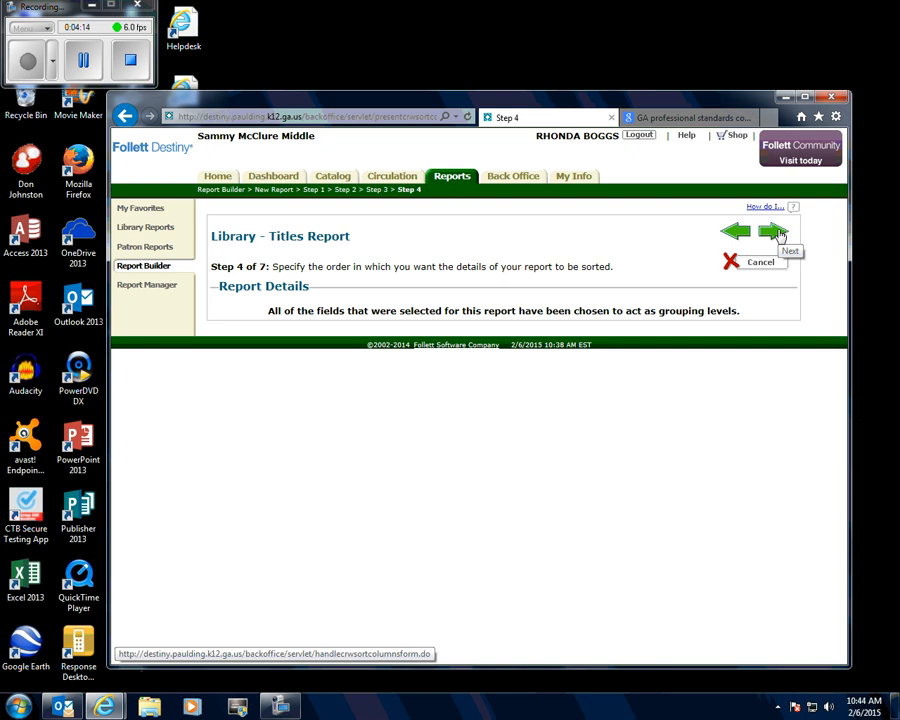
left_click(780, 234)
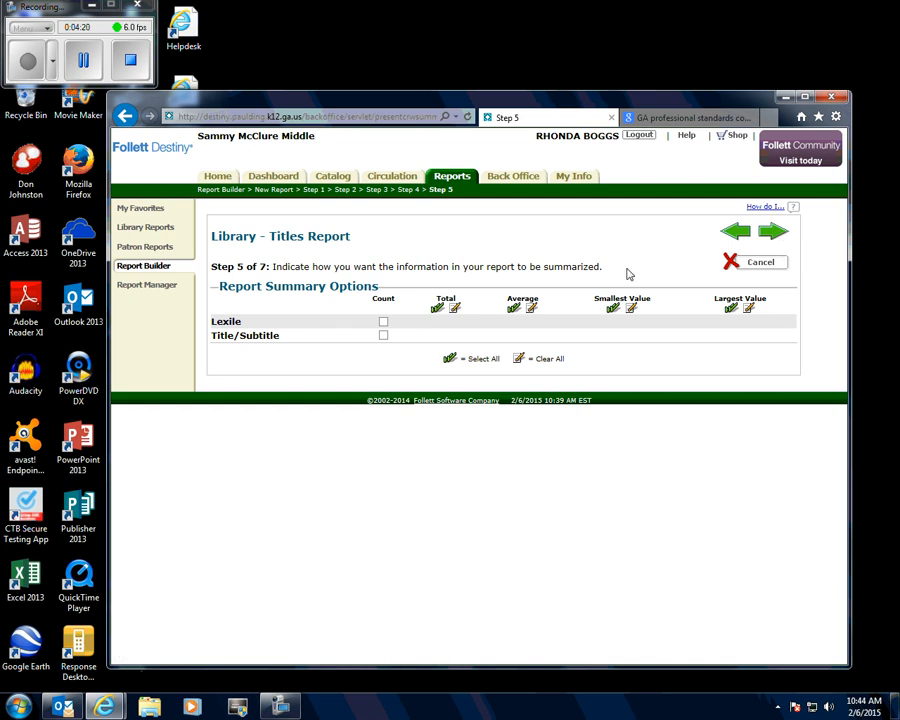
left_click(778, 234)
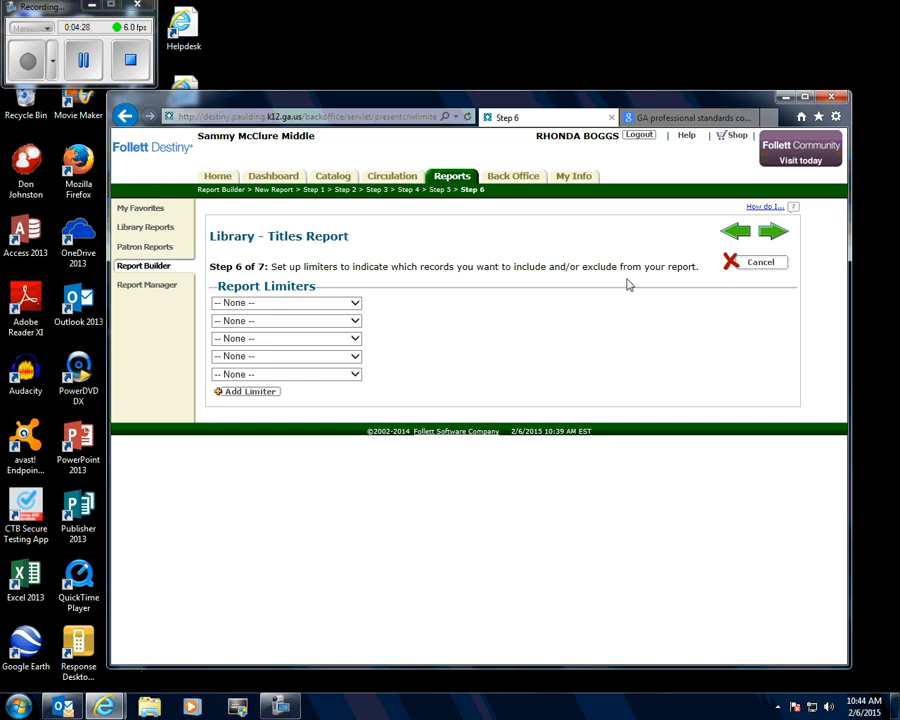
- Limit the report to titles whose Subject contains "animals" and continue to the final step
left_click(355, 303)
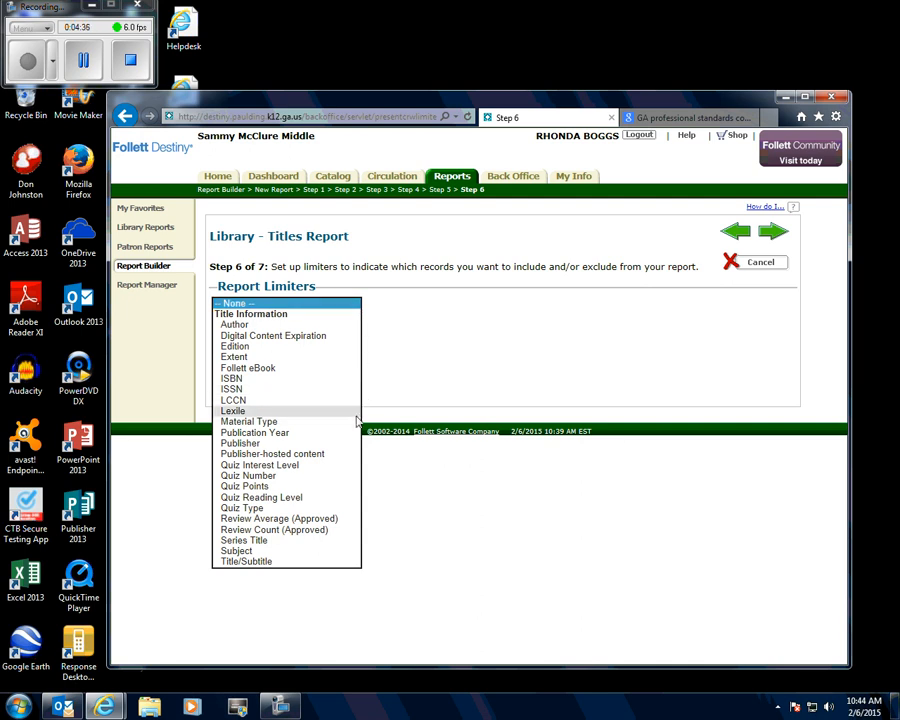
left_click(313, 556)
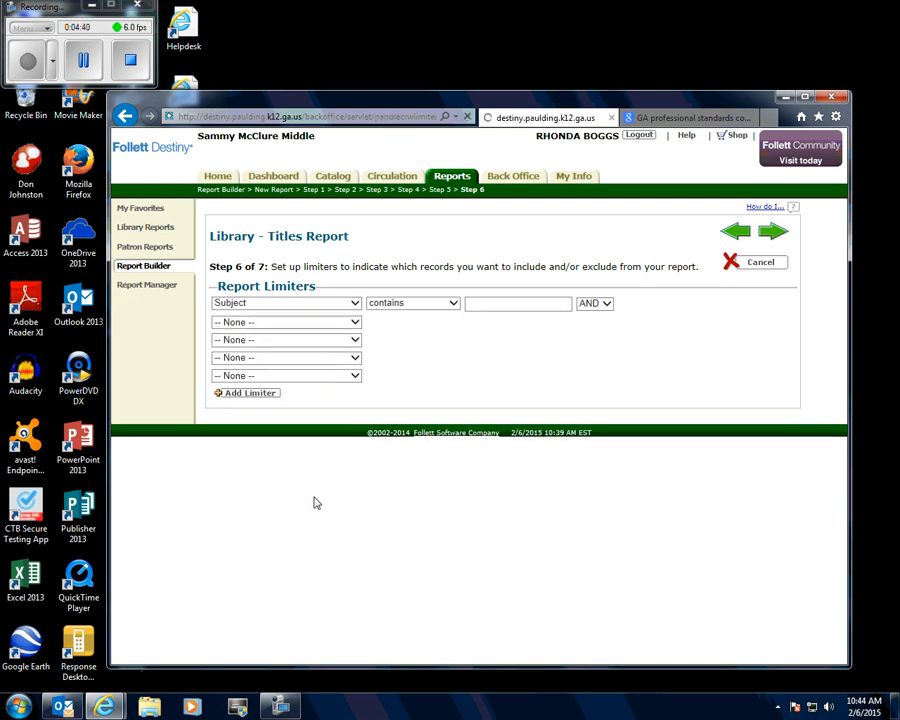
left_click(454, 304)
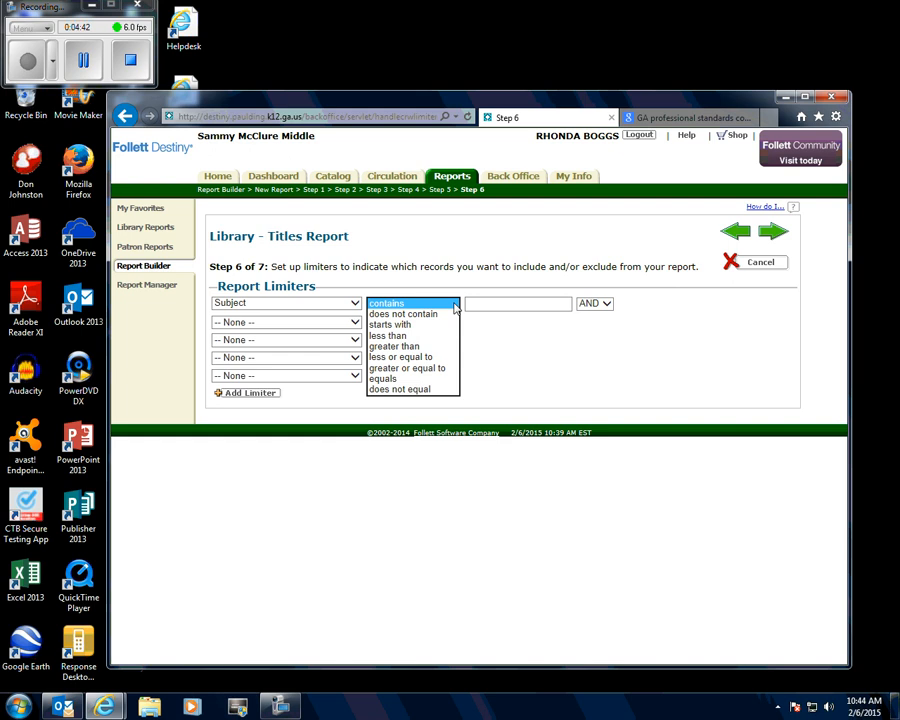
left_click(454, 304)
left_click(476, 303)
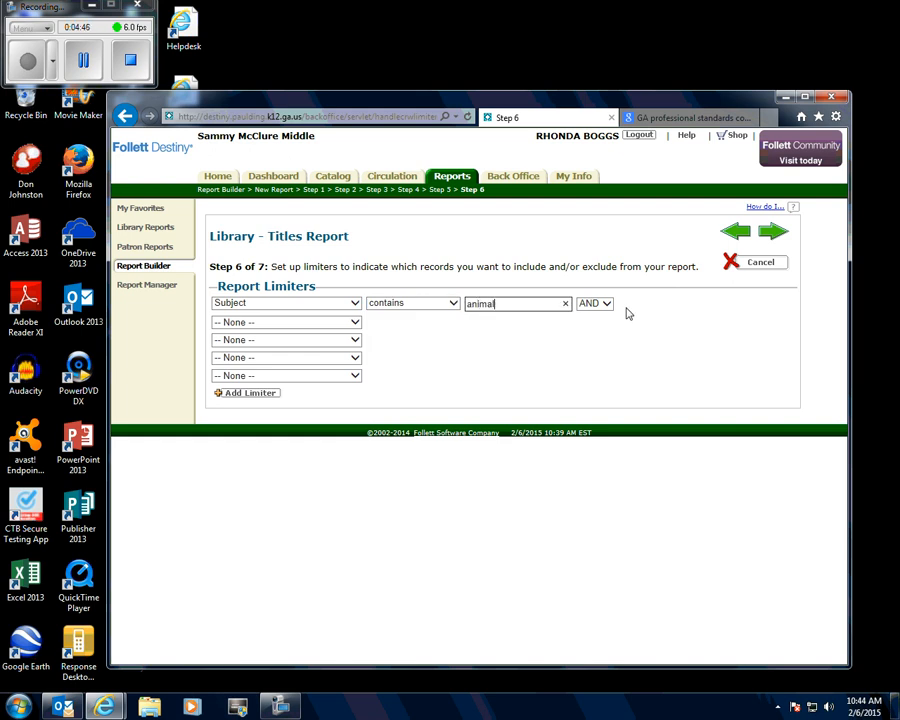
left_click(766, 237)
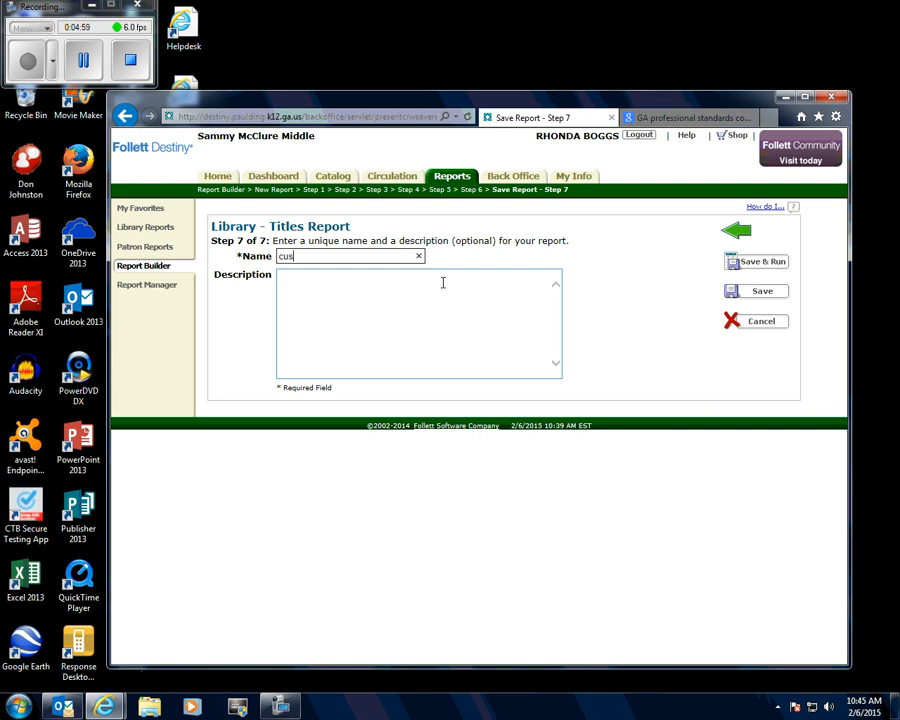
- Name the report "custom index test report" with the description "animals only", then save and run it
type("m index test report")
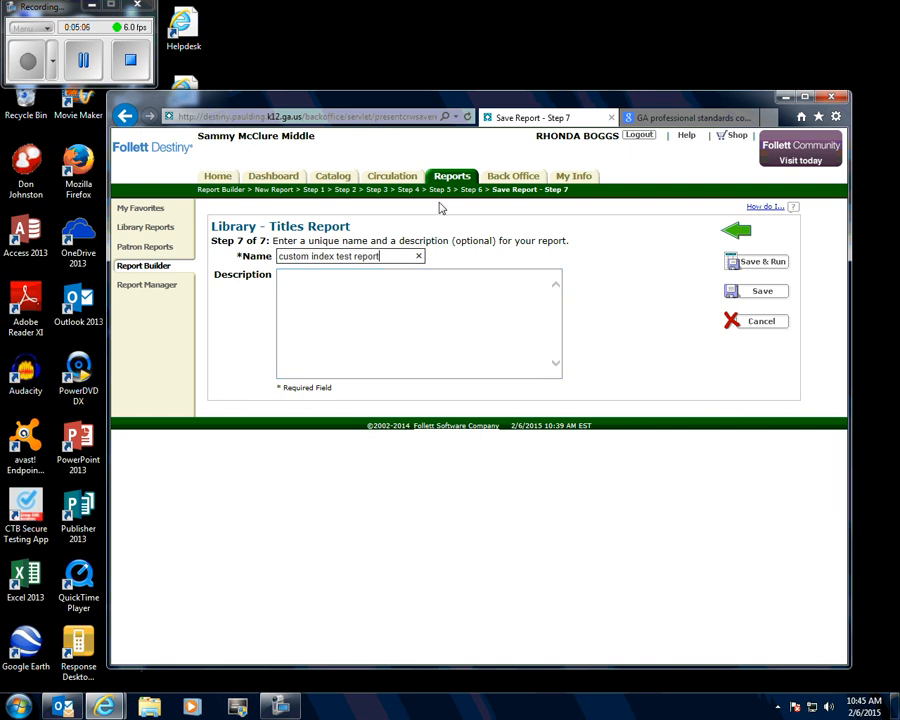
left_click(298, 288)
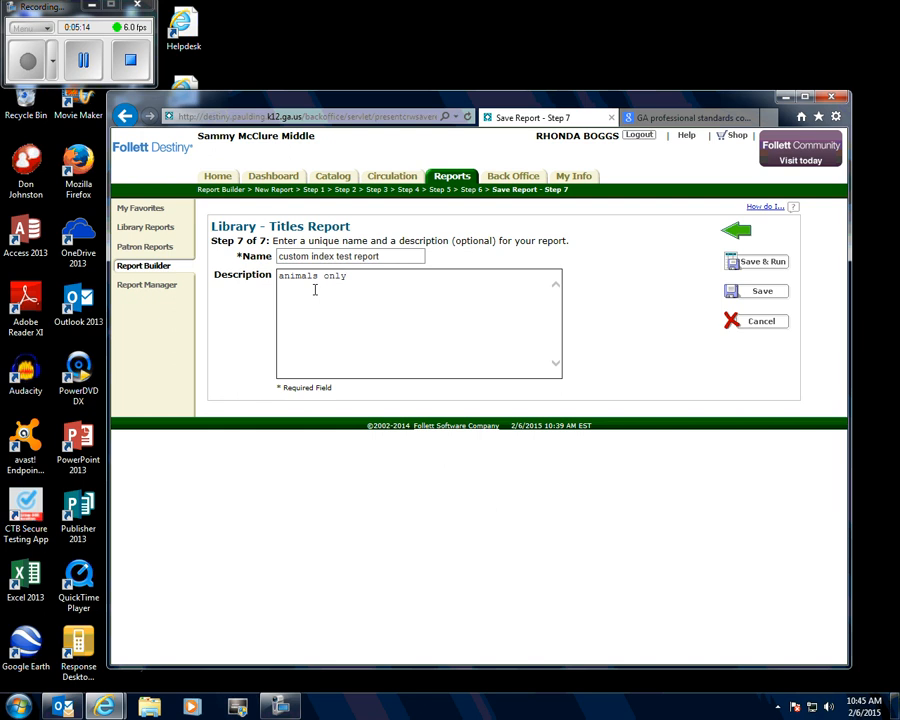
left_click(766, 264)
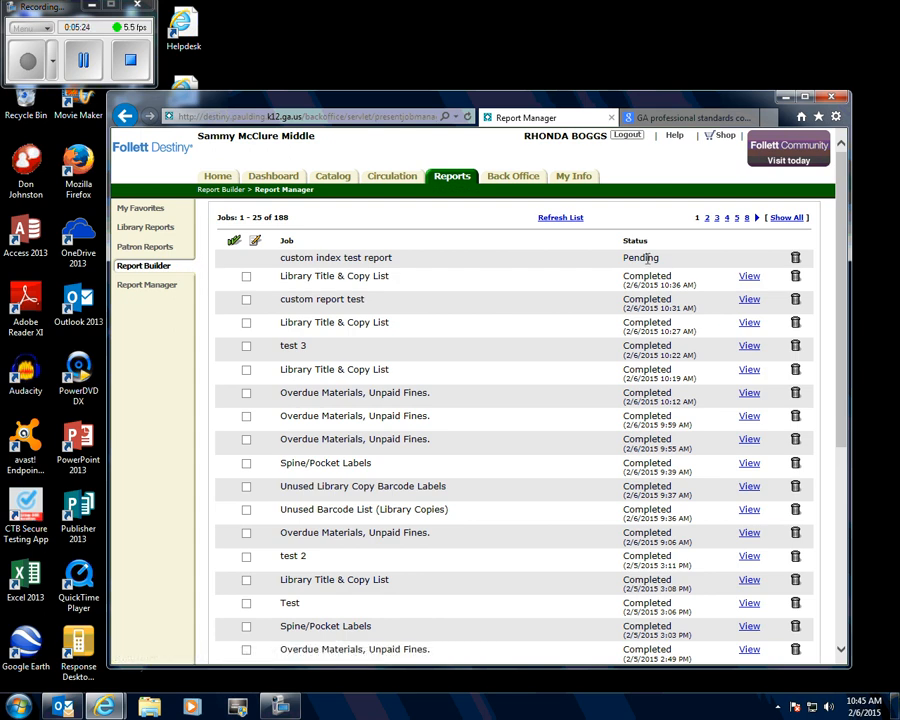
- Refresh the job list and open the generated custom index test report
left_click(571, 220)
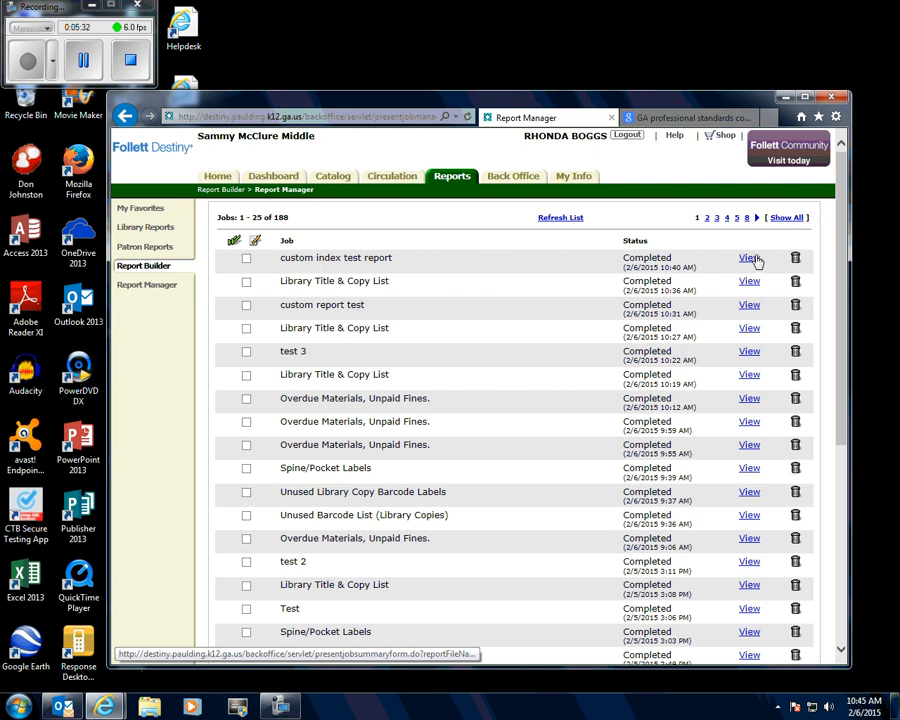
left_click(752, 259)
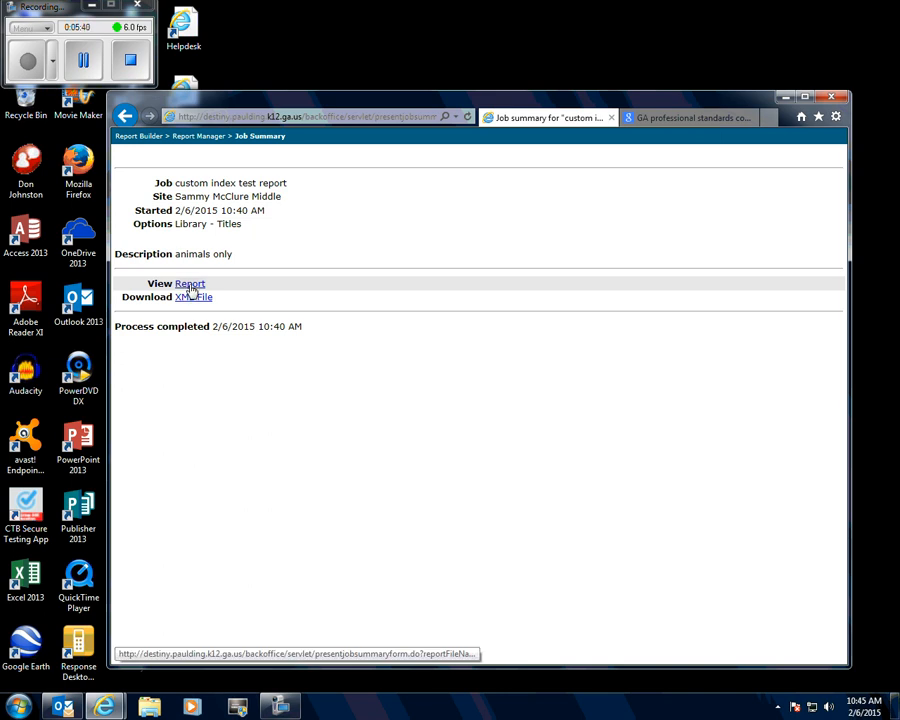
left_click(190, 285)
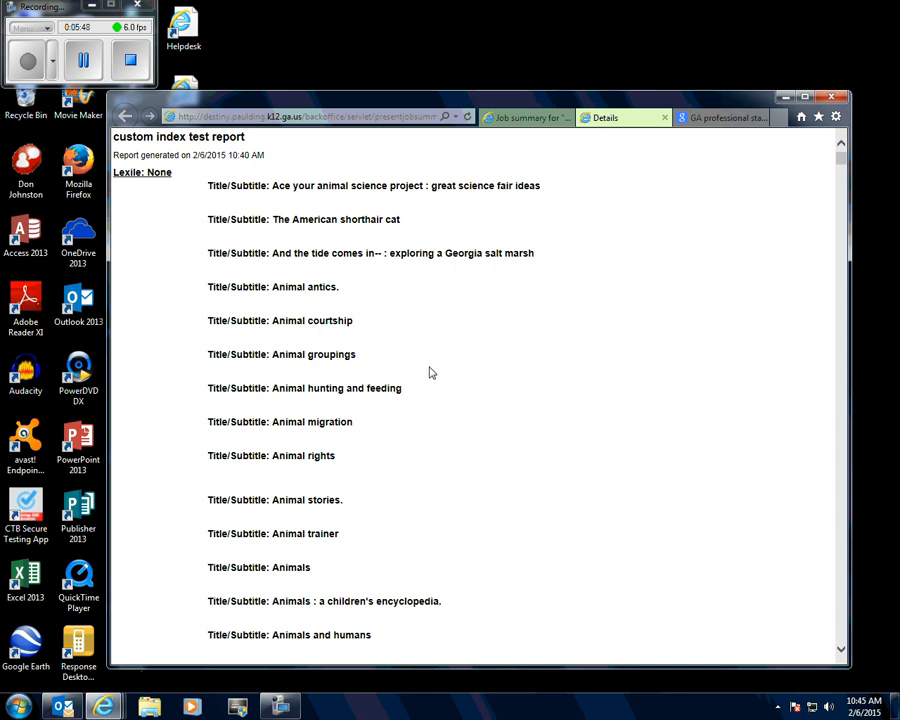
- Look through the animal titles grouped by Lexile level in the report, then close it and return to Report Manager
scroll(298, 292, "down", 6)
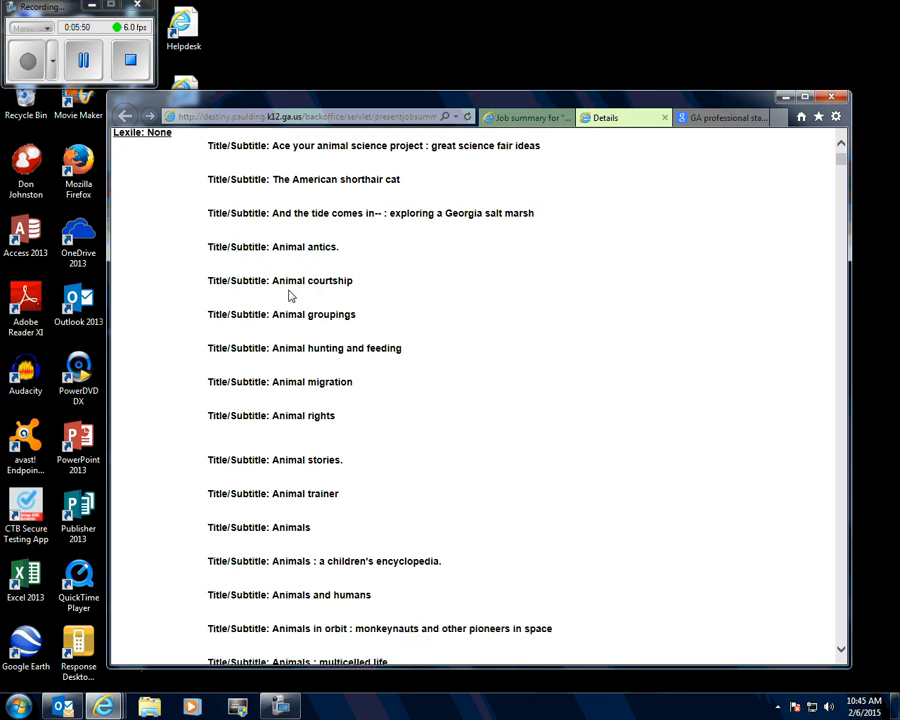
scroll(290, 290, "down", 18)
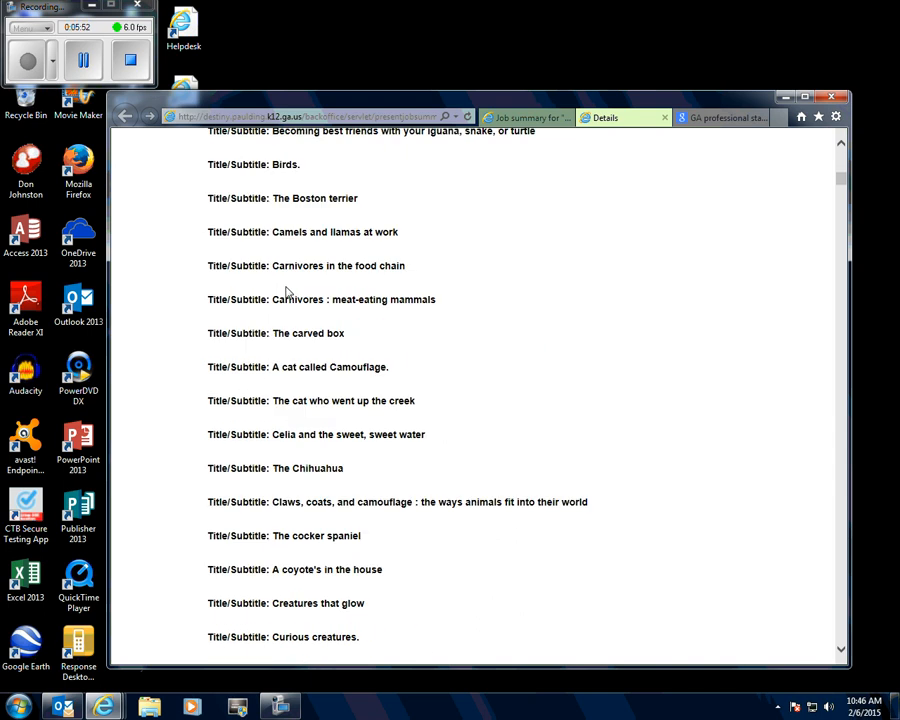
scroll(285, 287, "down", 15)
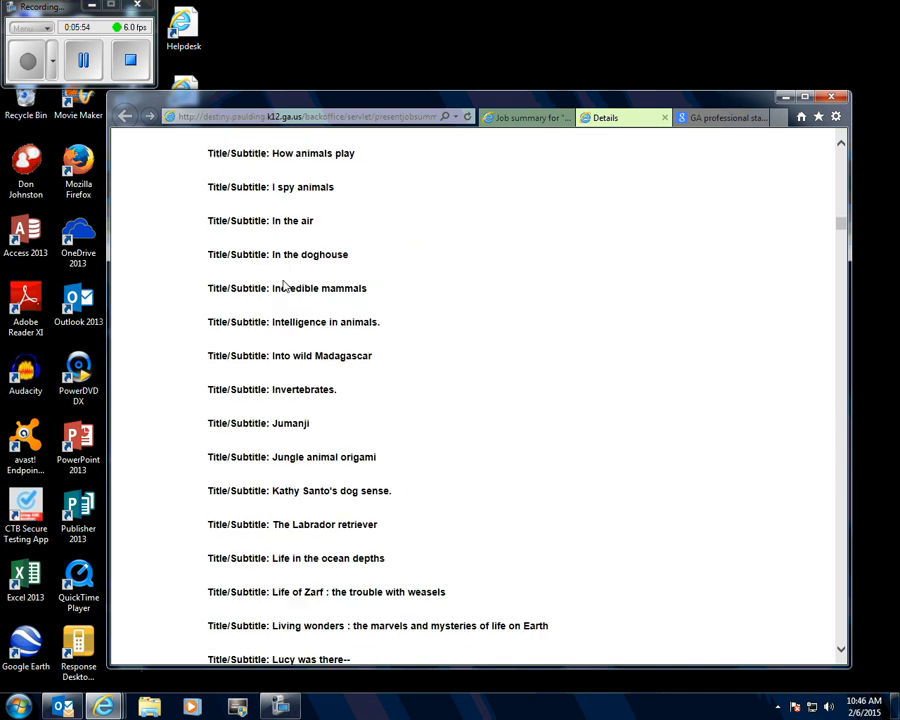
scroll(283, 277, "down", 15)
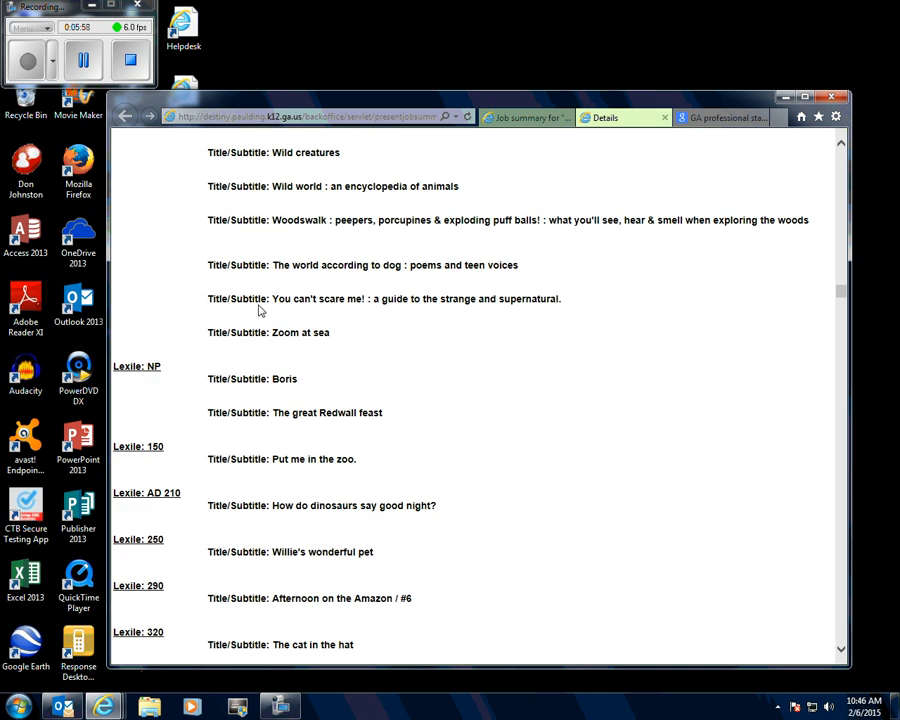
scroll(258, 316, "down", 3)
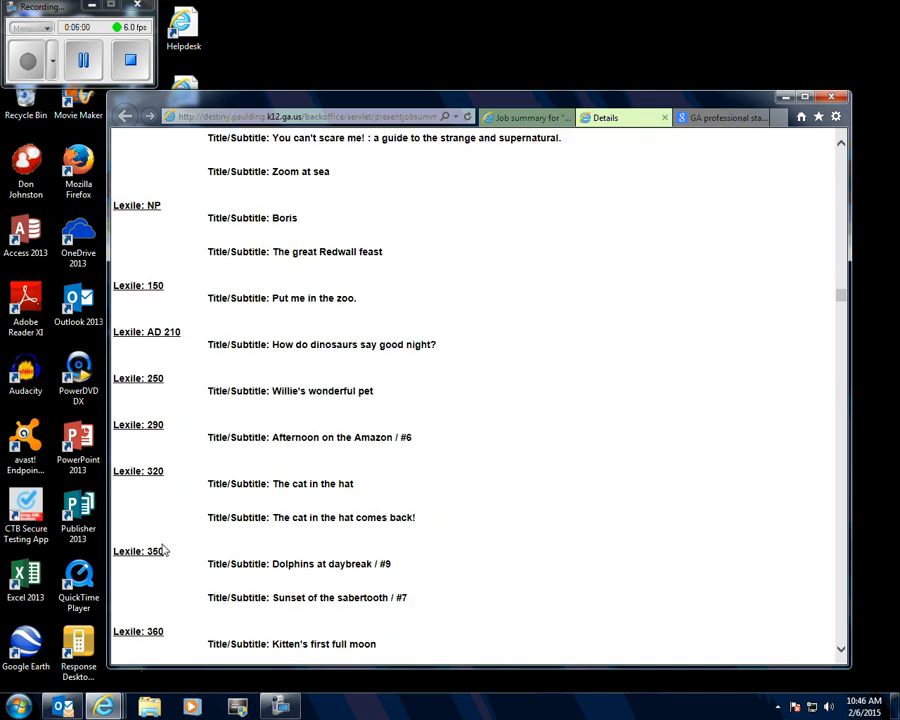
scroll(153, 436, "down", 3)
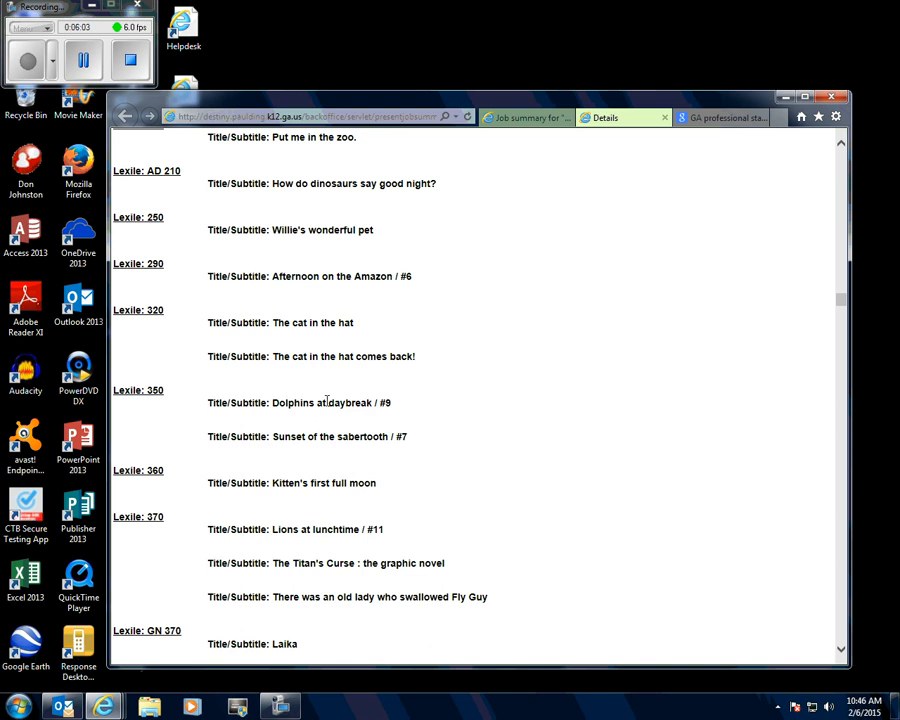
scroll(340, 460, "down", 5)
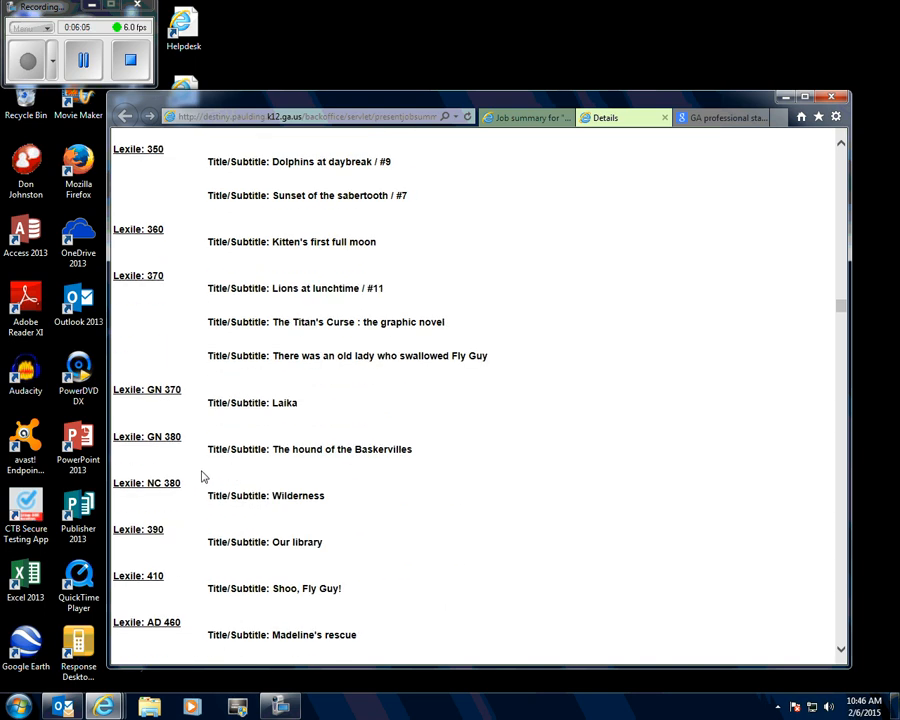
scroll(201, 475, "down", 3)
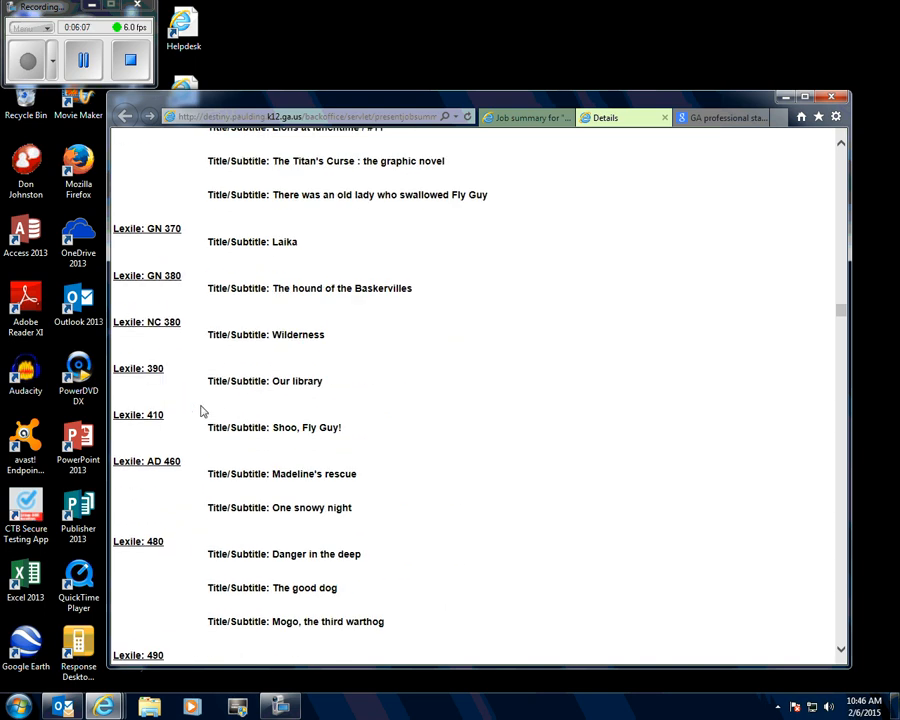
left_click(662, 119)
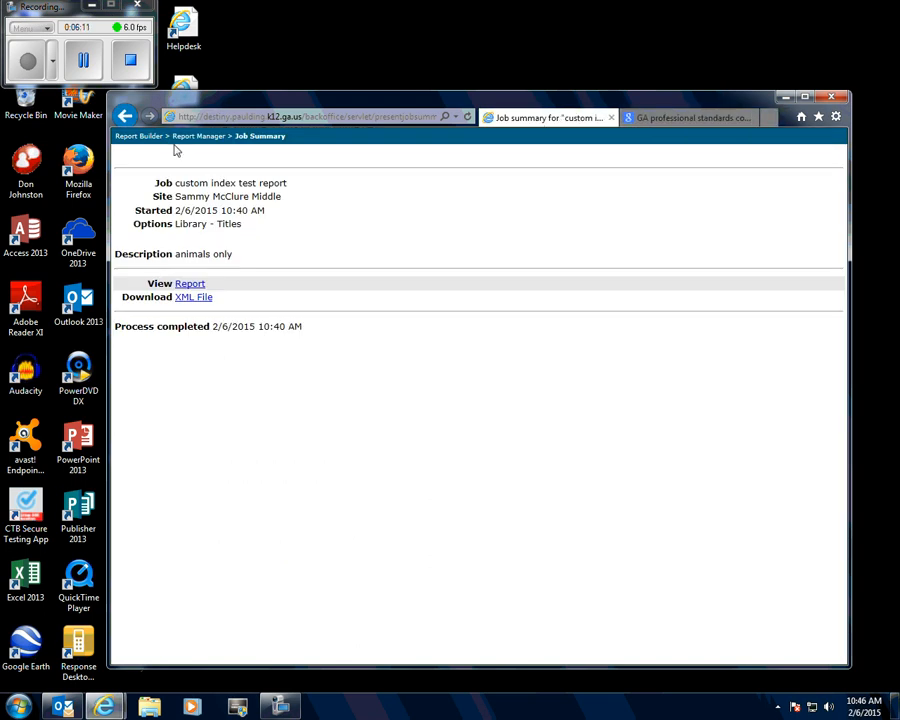
left_click(190, 136)
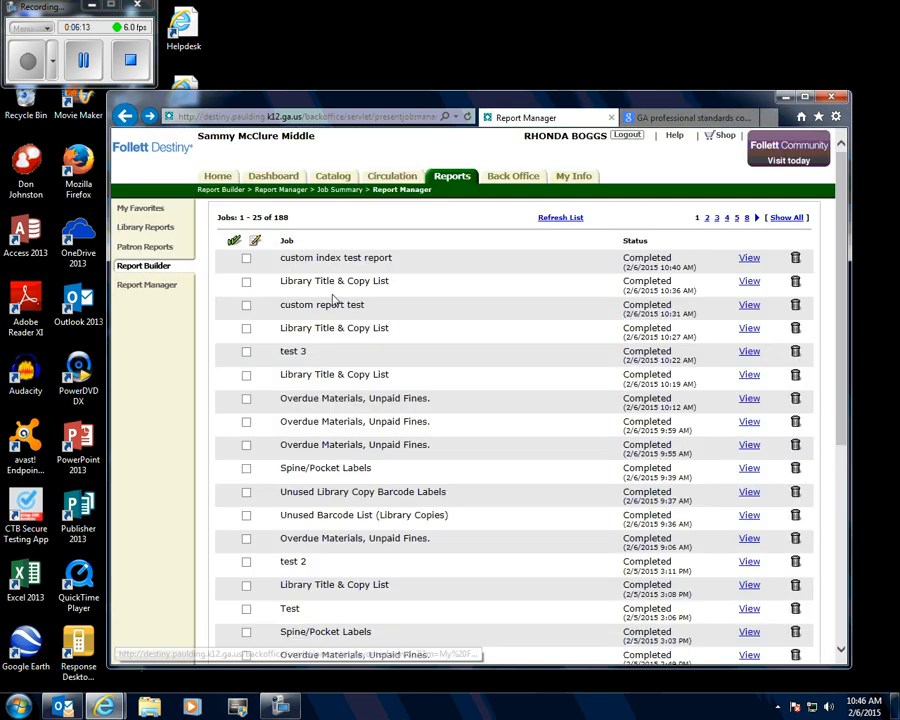